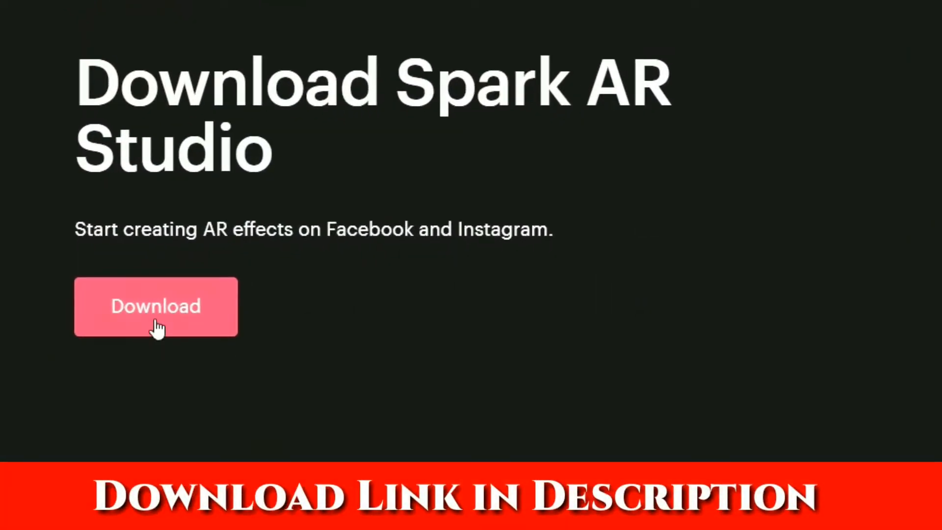
Download Spark AR Studio from its website and launch the installed program from the desktop.
left_click(157, 328)
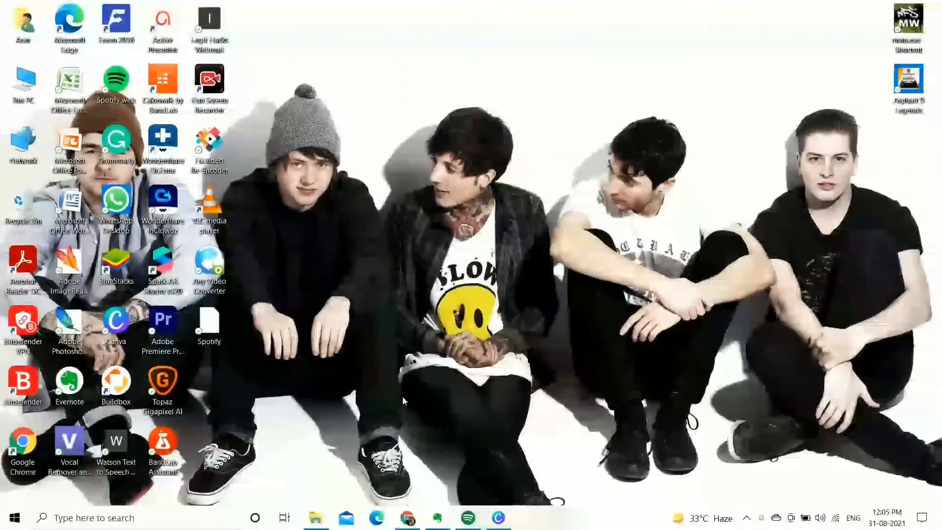
double_click(163, 267)
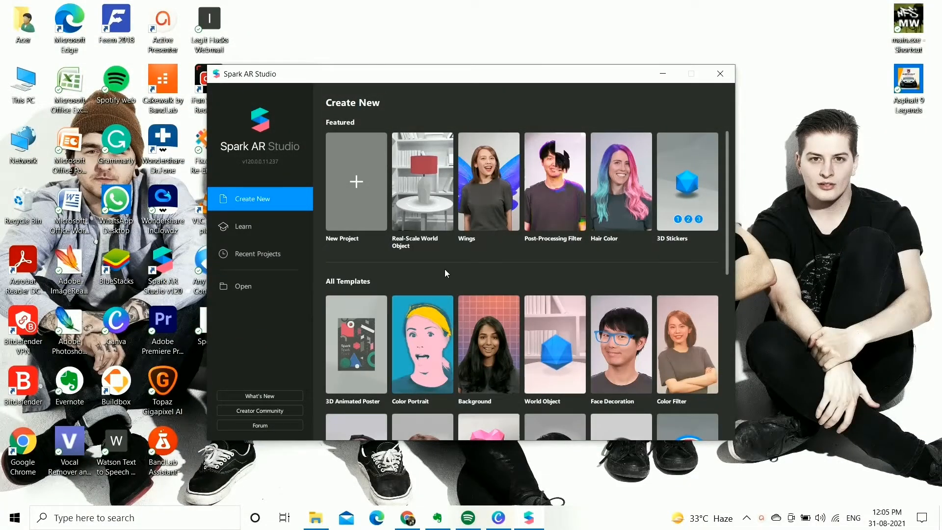
Look through the project templates and create a new blank project.
scroll(444, 269, "down", 10)
scroll(445, 269, "up", 10)
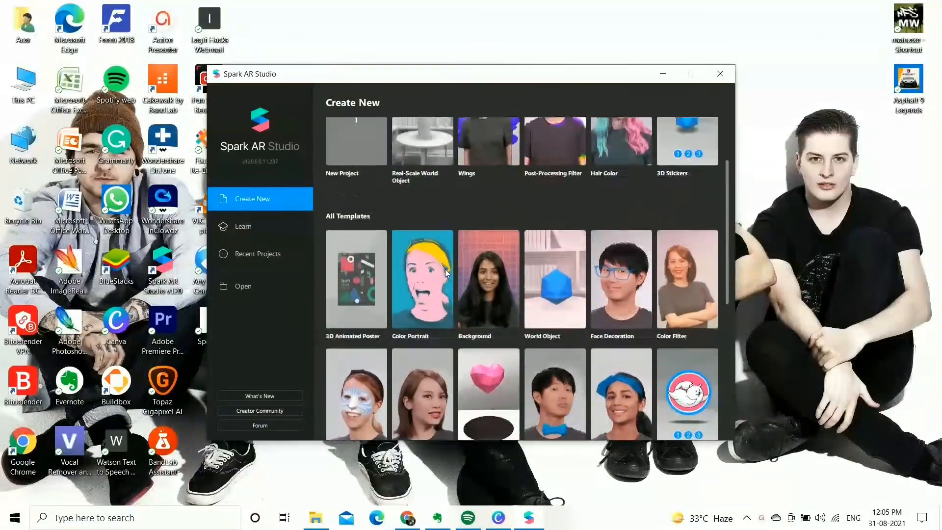
scroll(444, 273, "up", 1)
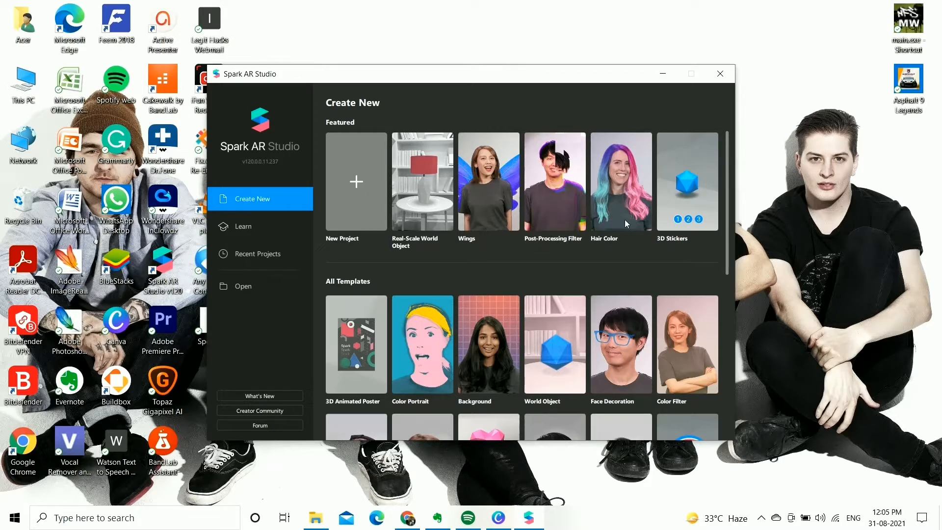
scroll(482, 343, "down", 8)
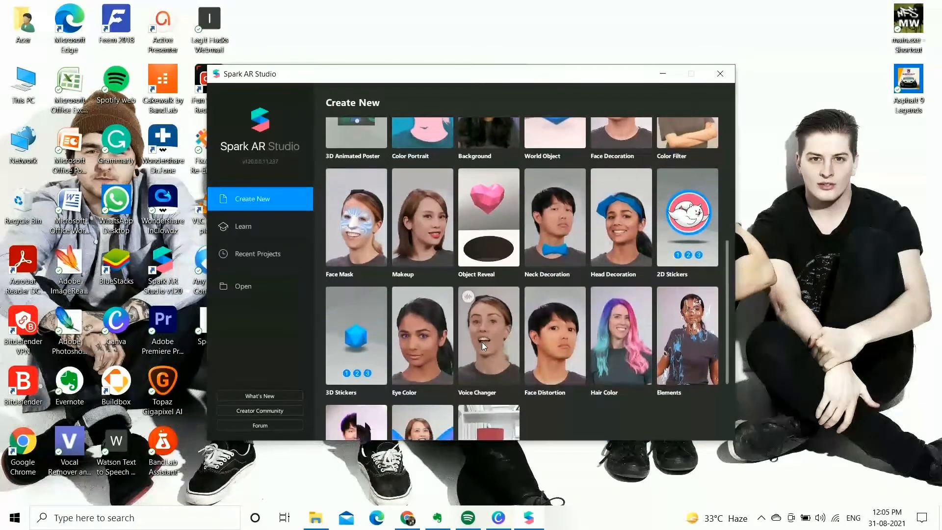
scroll(481, 343, "up", 8)
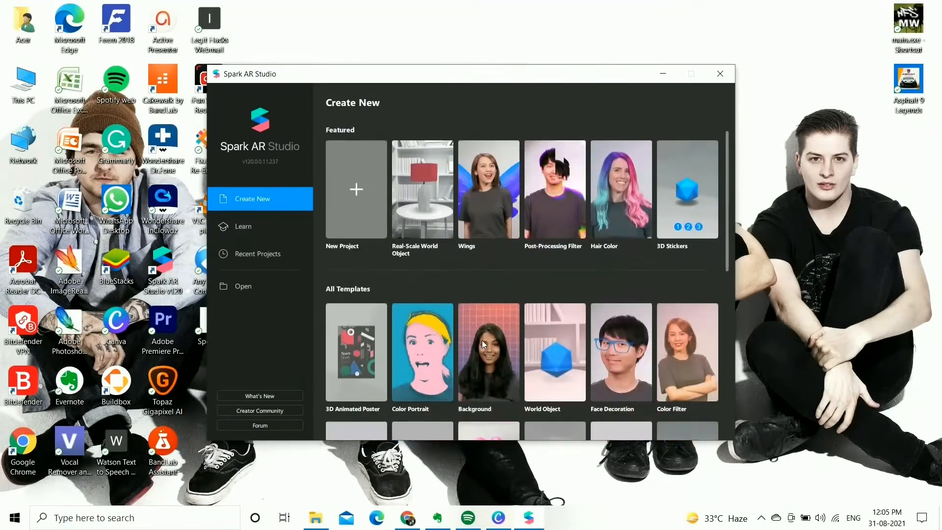
left_click(349, 218)
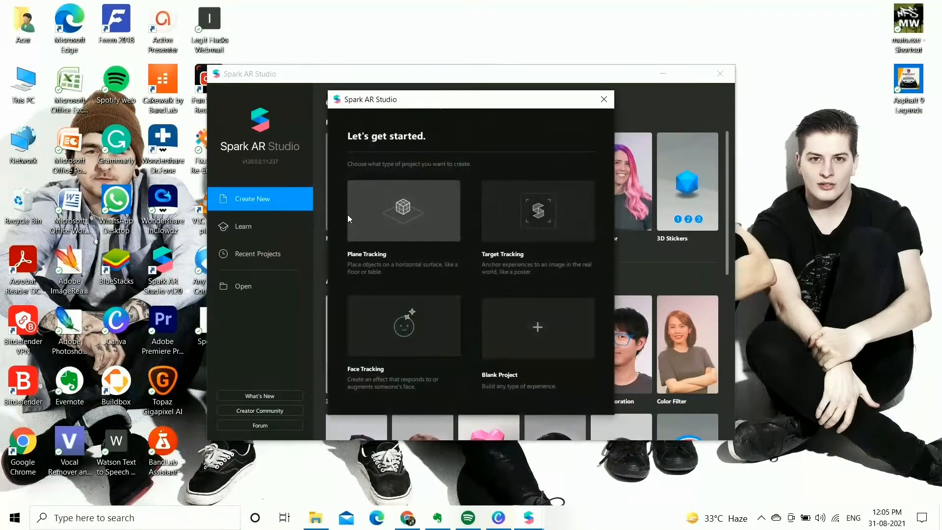
left_click(505, 331)
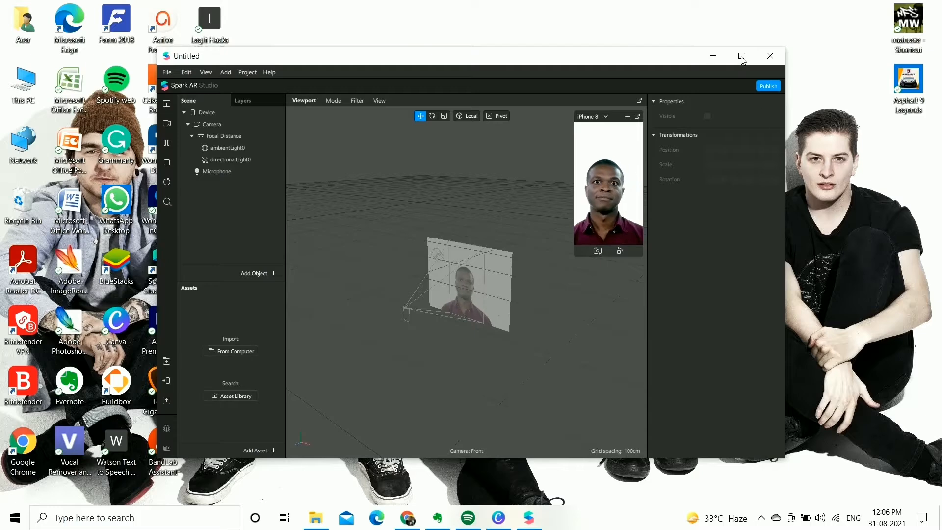
Maximize the project window and enlarge the iPhone 8 preview.
left_click(740, 53)
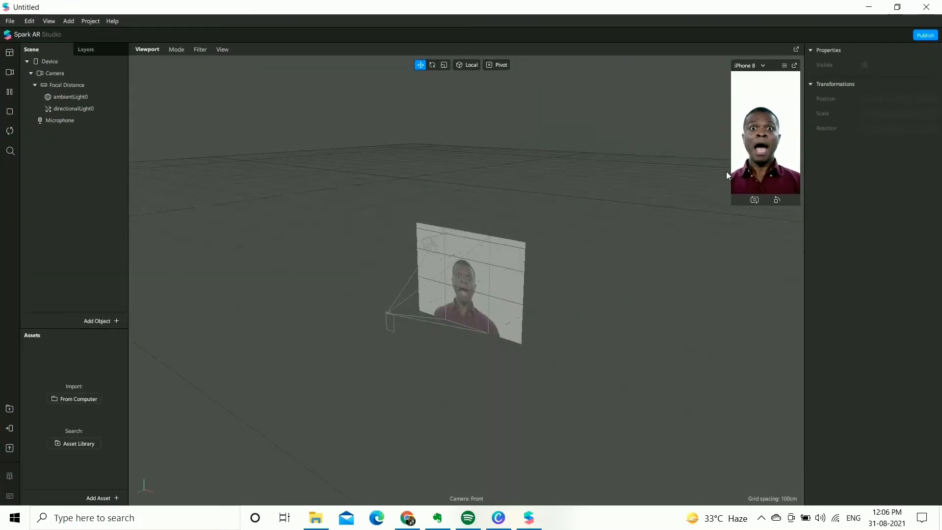
left_click_drag(731, 174, 685, 249)
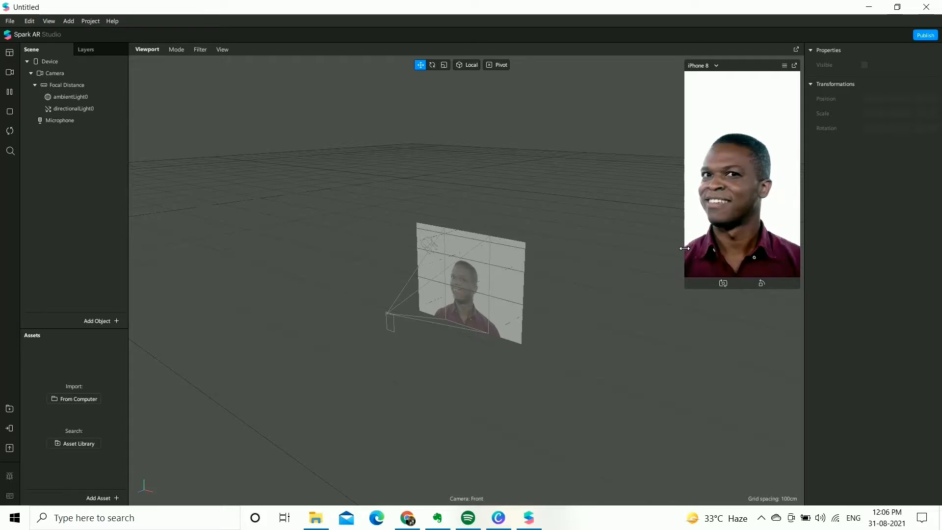
Try several real-time simulation faces and the VGA WebCam, and set the preview to the woman with short red hair.
left_click(10, 73)
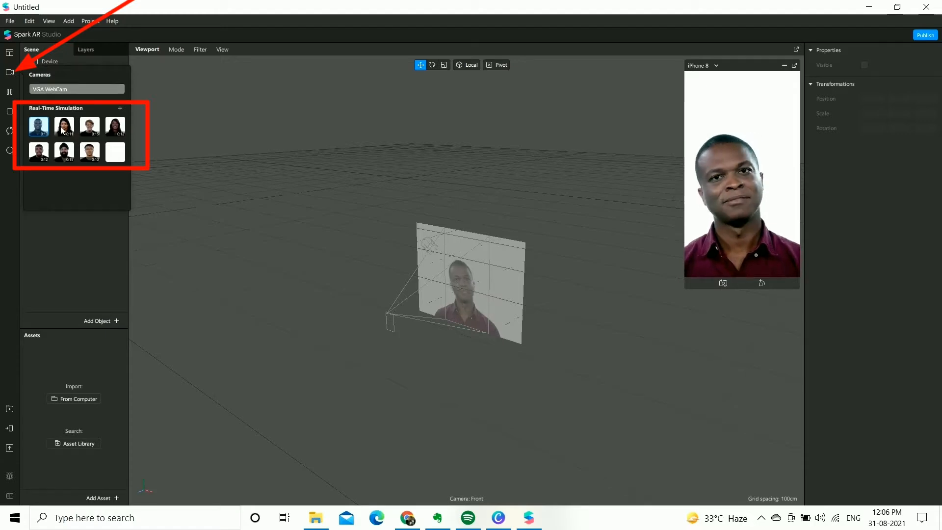
left_click(63, 126)
left_click(90, 131)
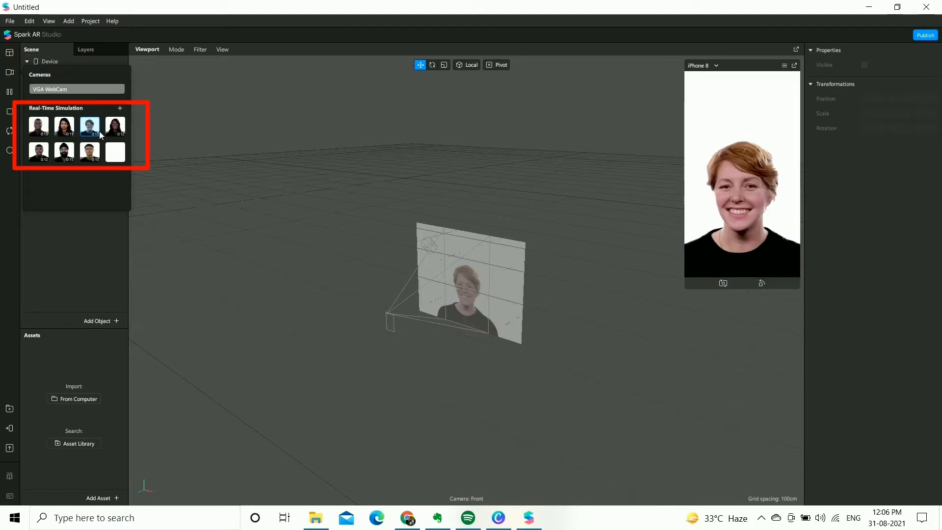
left_click(113, 127)
left_click(38, 153)
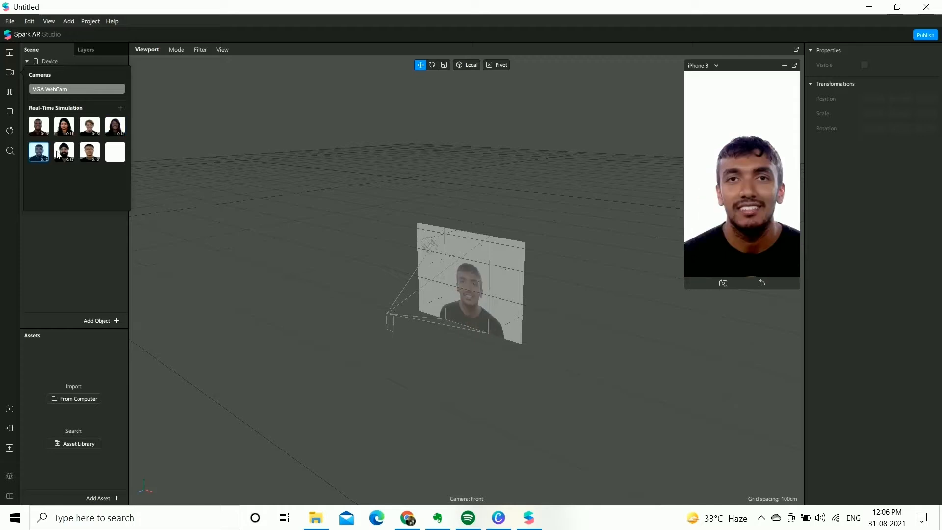
left_click(63, 153)
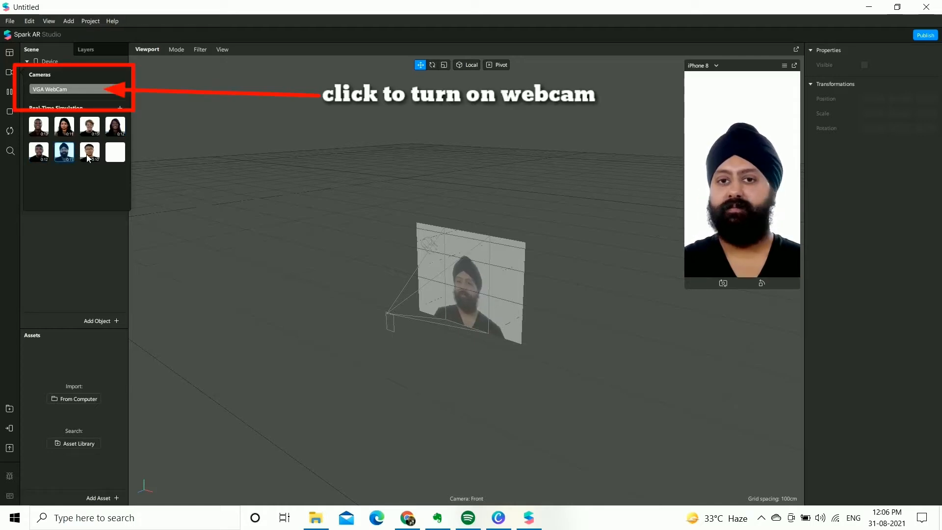
left_click(51, 90)
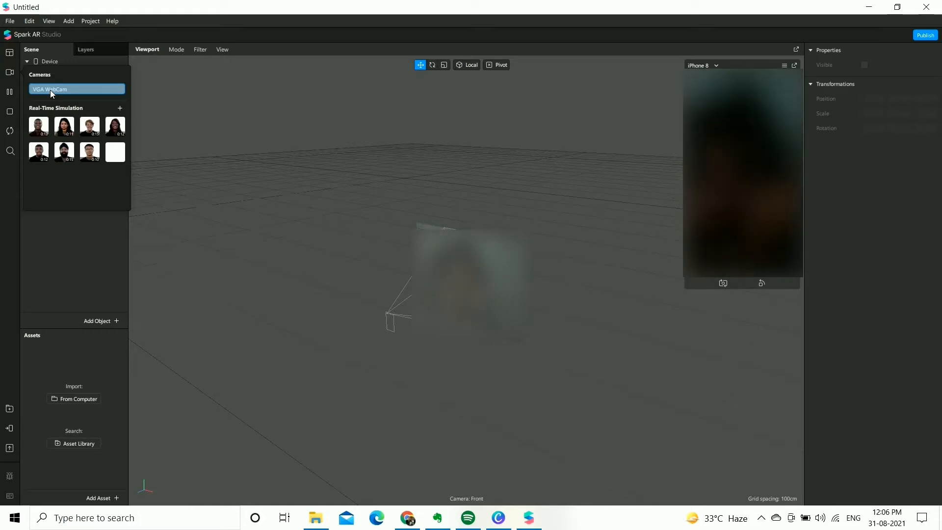
left_click(89, 129)
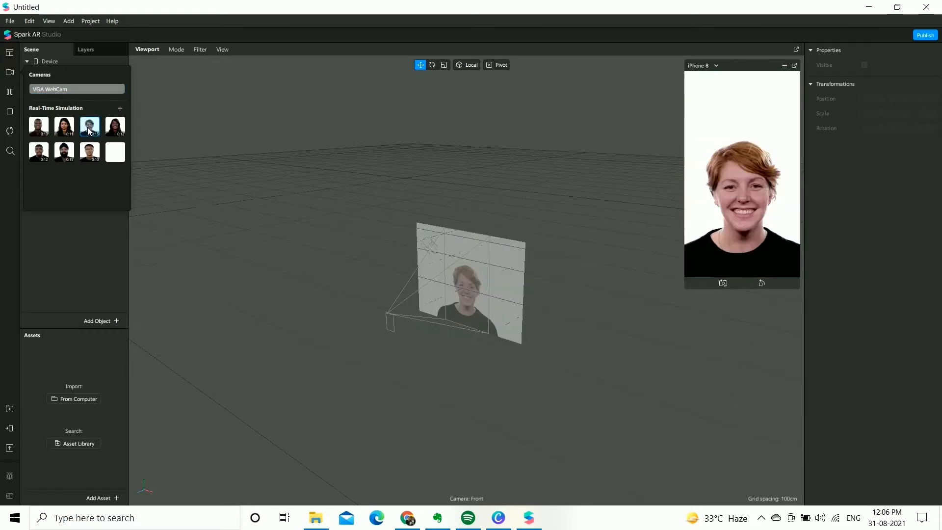
left_click(90, 236)
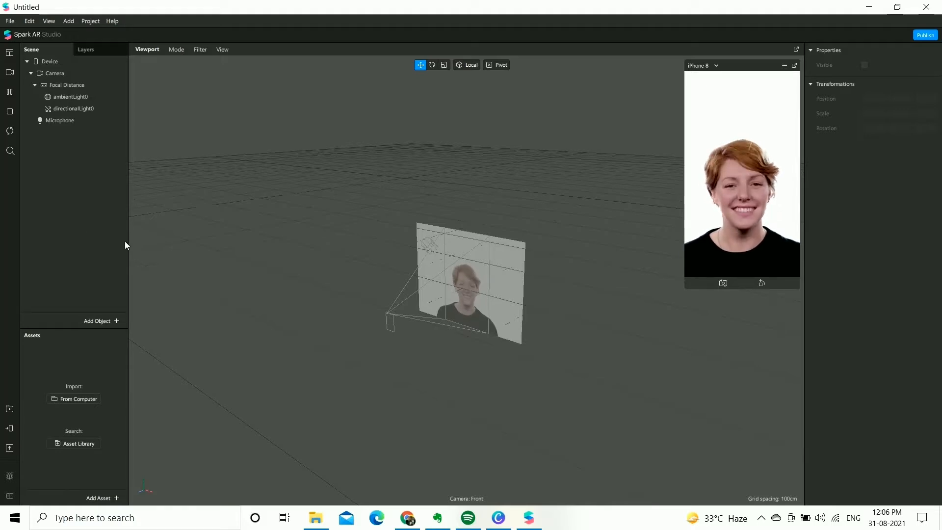
Switch to Chrome and download the Face Reference Assets from the Spark AR article about them.
left_click(410, 523)
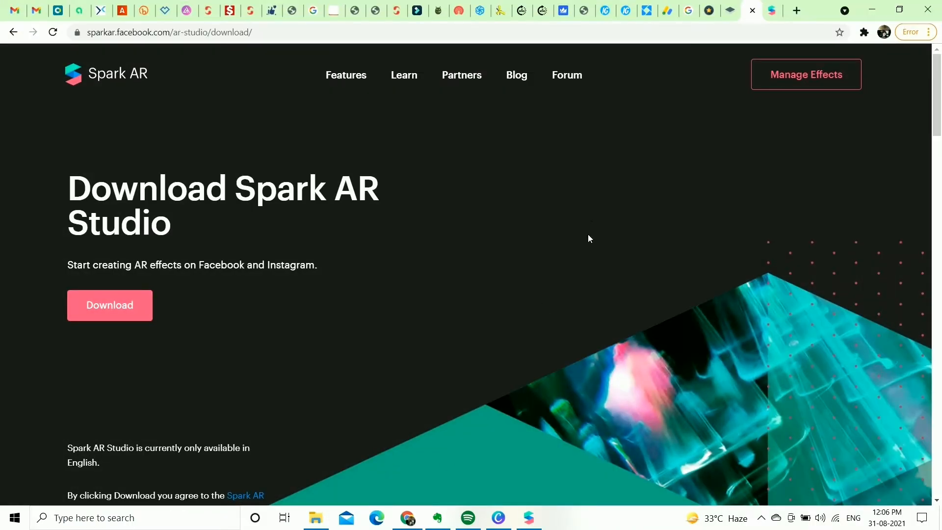
left_click(777, 14)
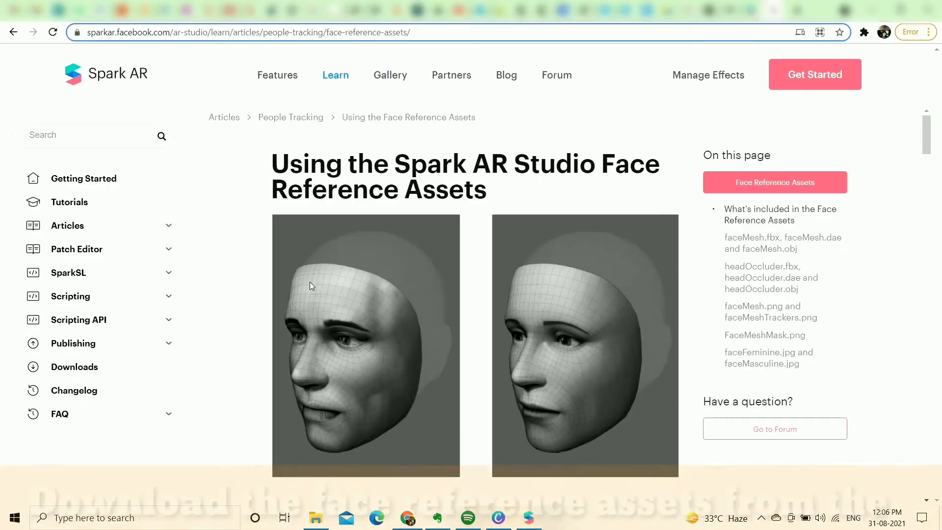
scroll(310, 282, "down", 3)
scroll(314, 270, "down", 5)
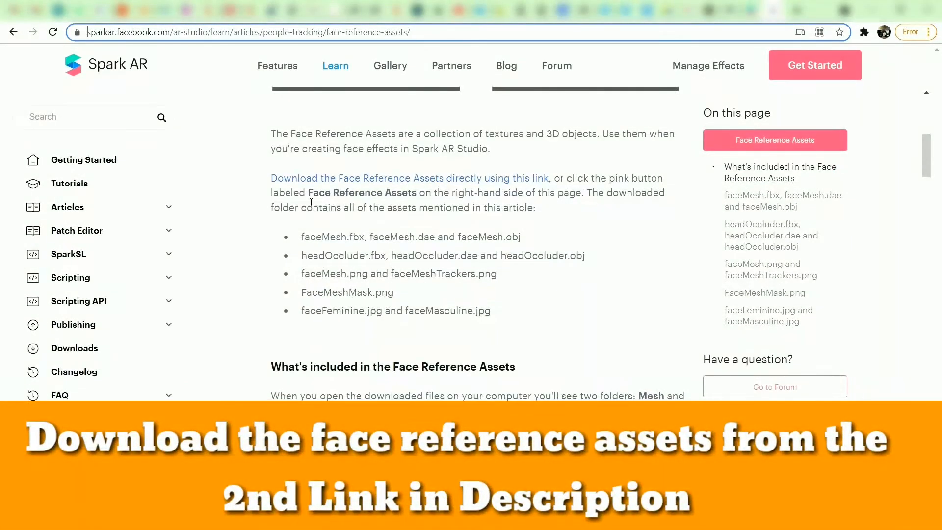
left_click(348, 186)
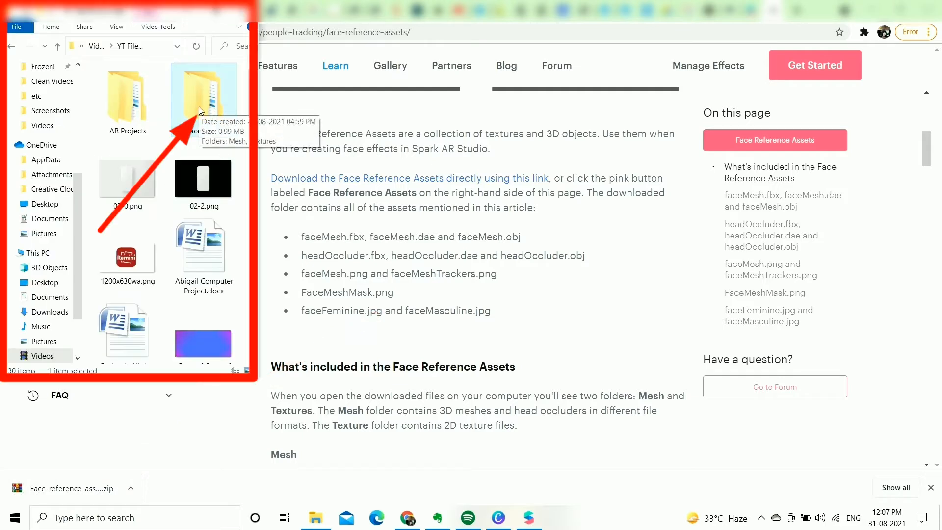
Examine the Textures folder inside the extracted face reference assets, and minimize the file window.
double_click(199, 109)
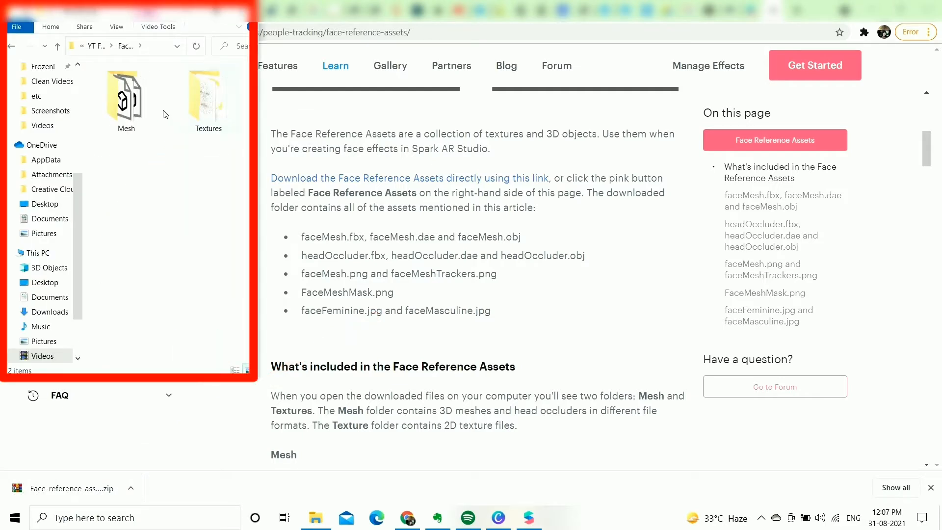
double_click(214, 110)
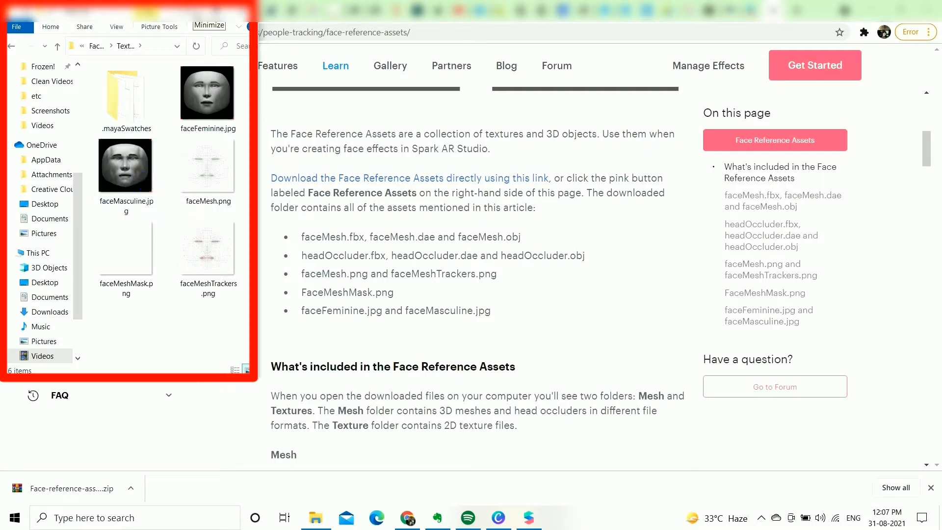
left_click(196, 11)
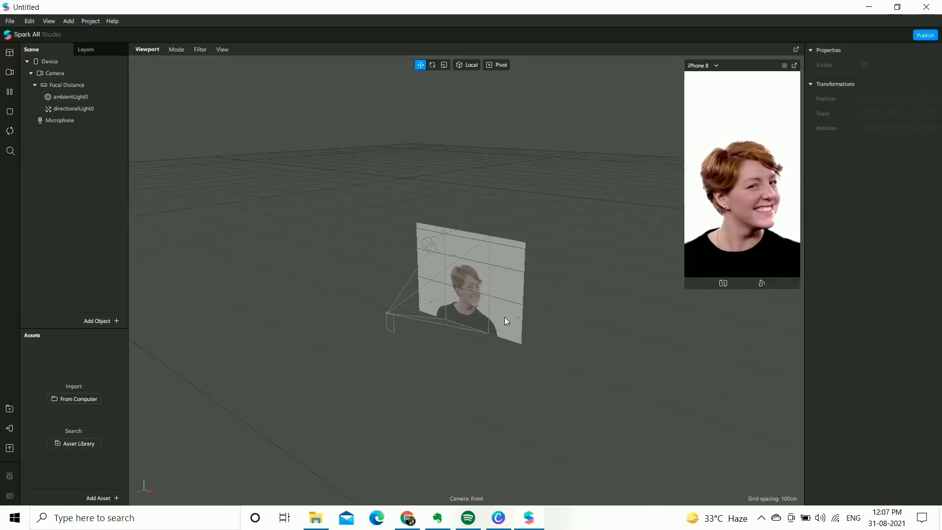
Search the scene objects for "fa" and insert a Face Mesh into the scene.
left_click(101, 322)
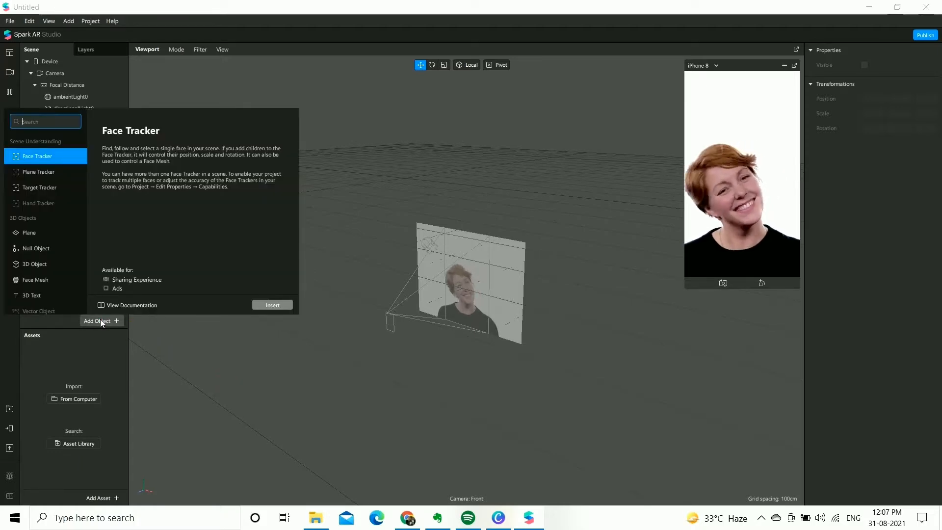
left_click(51, 120)
type("fa")
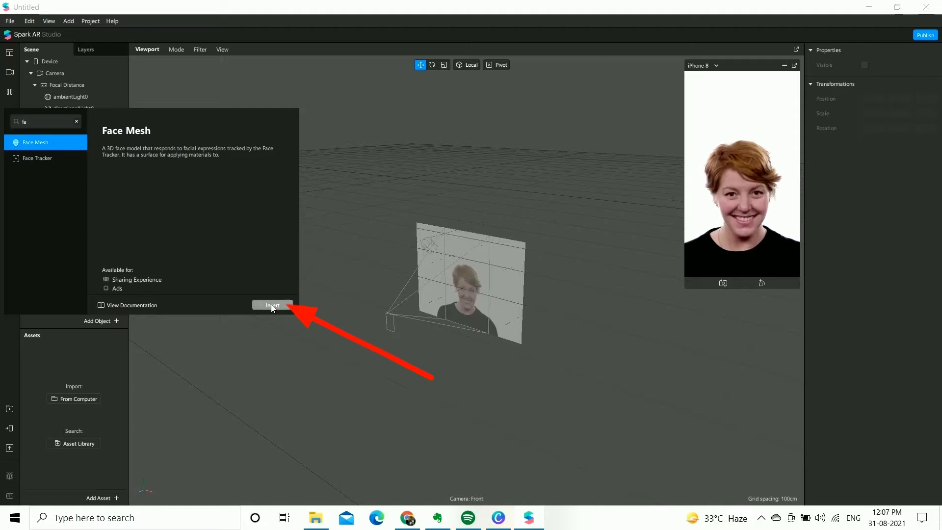
left_click(272, 304)
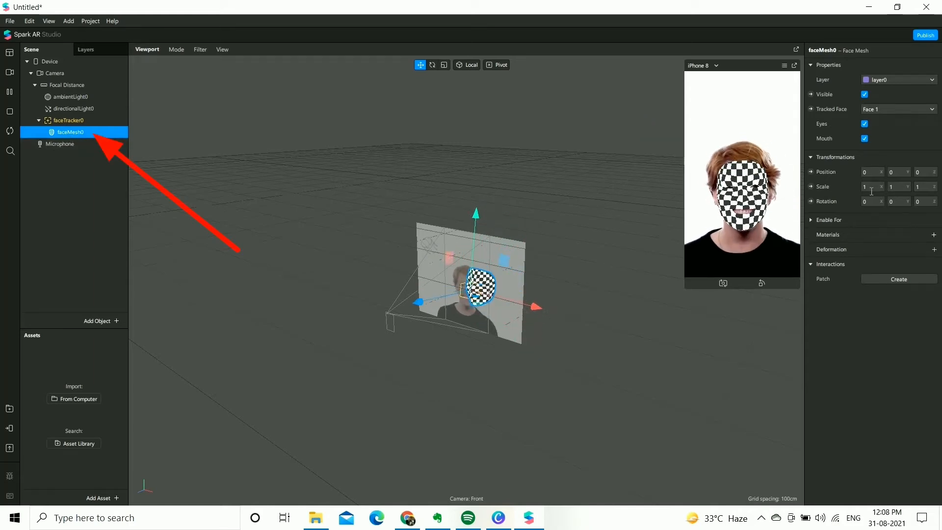
Add a new material to the face mesh and rename it "Face Tattoo Material".
left_click(933, 235)
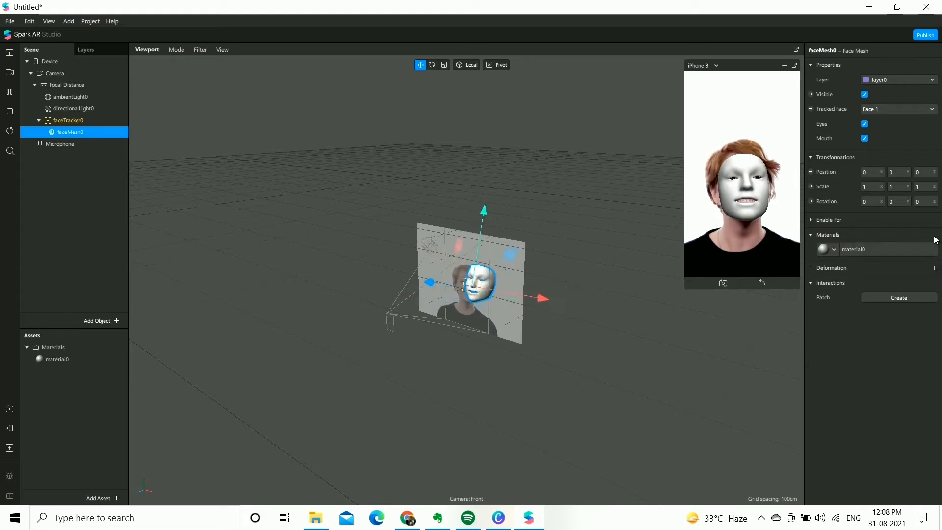
right_click(61, 361)
left_click(89, 370)
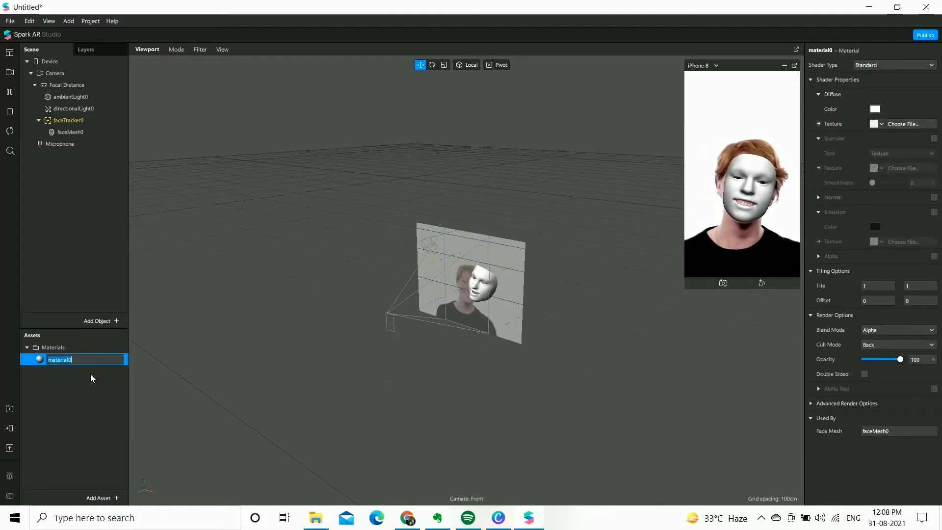
key("BackSpace")
type("Face Tattoo Material")
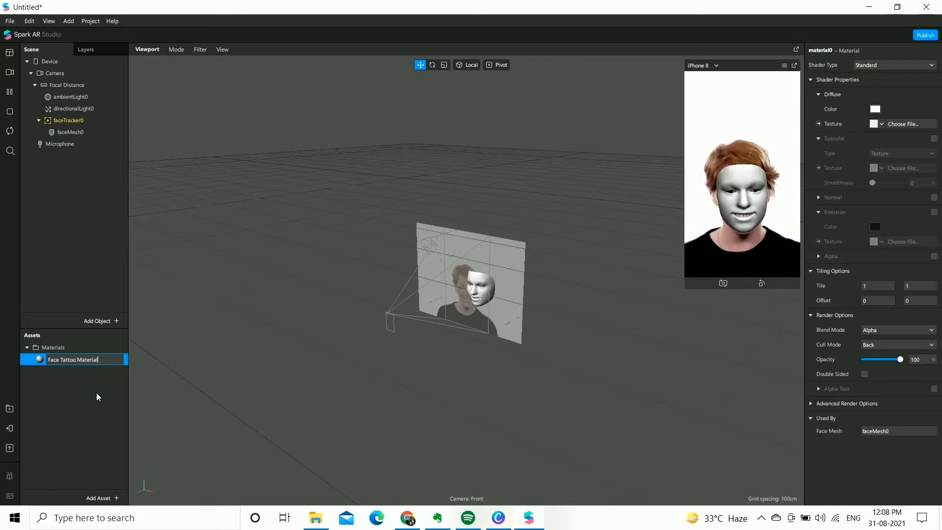
key("Return")
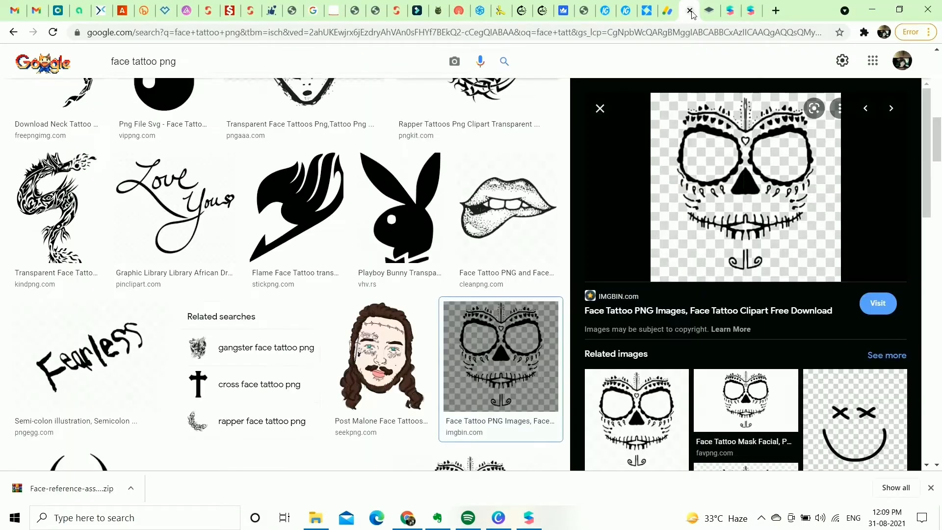
Switch to Canva and create a blank Instagram Post design of 1080 × 1080 px.
scroll(451, 180, "up", 10)
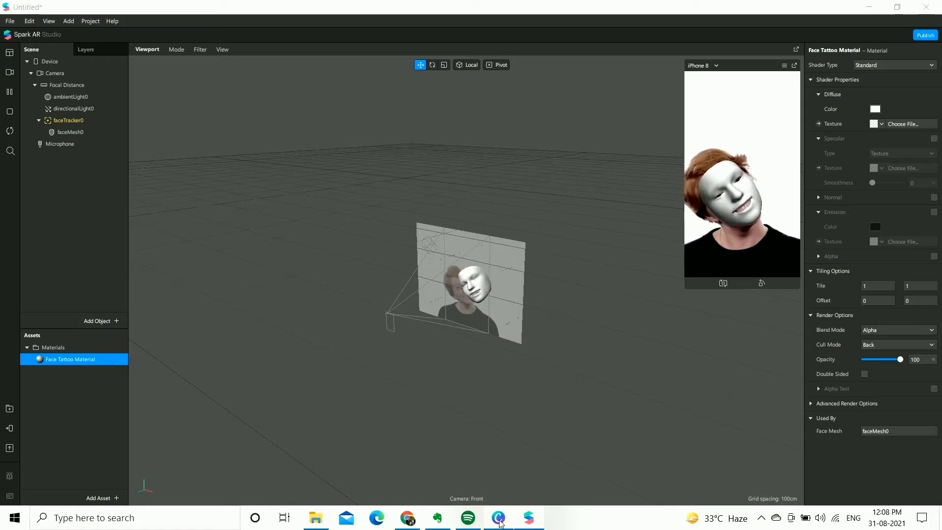
left_click(499, 518)
scroll(489, 396, "down", 3)
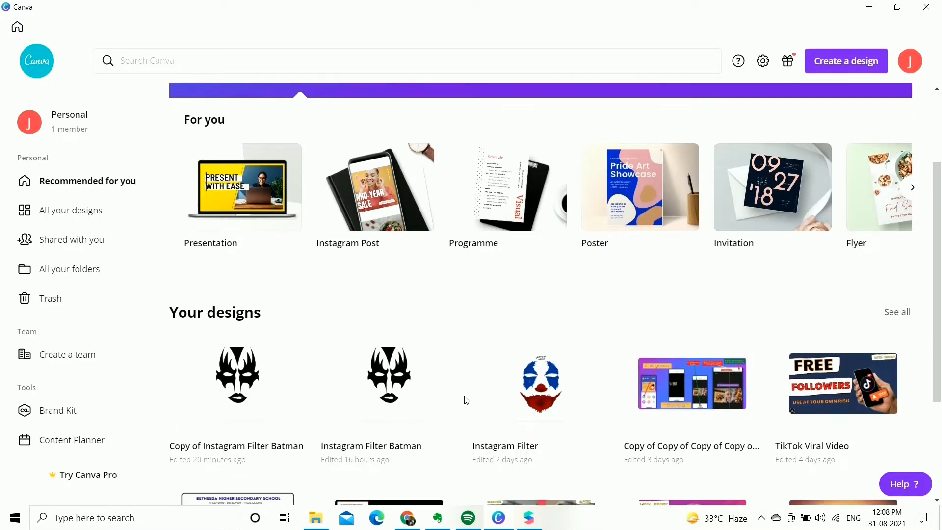
scroll(720, 134, "up", 3)
left_click(847, 63)
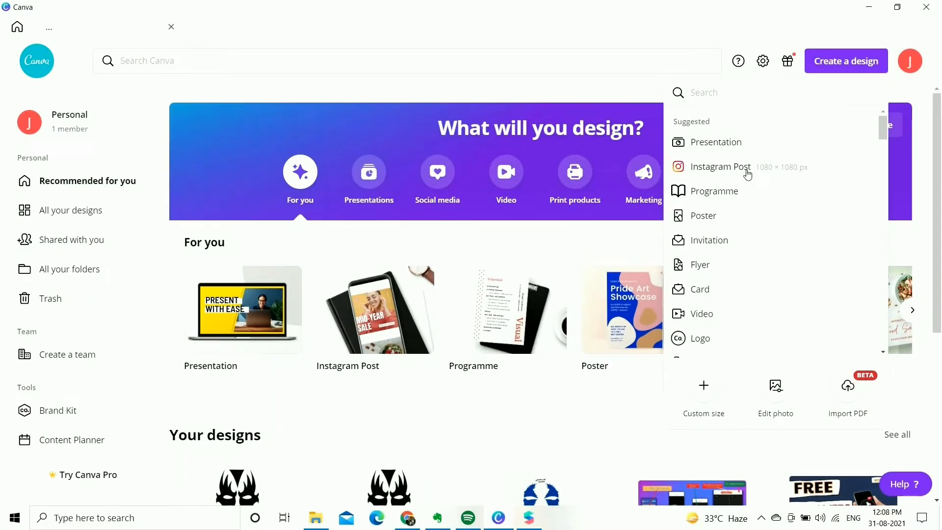
left_click(720, 166)
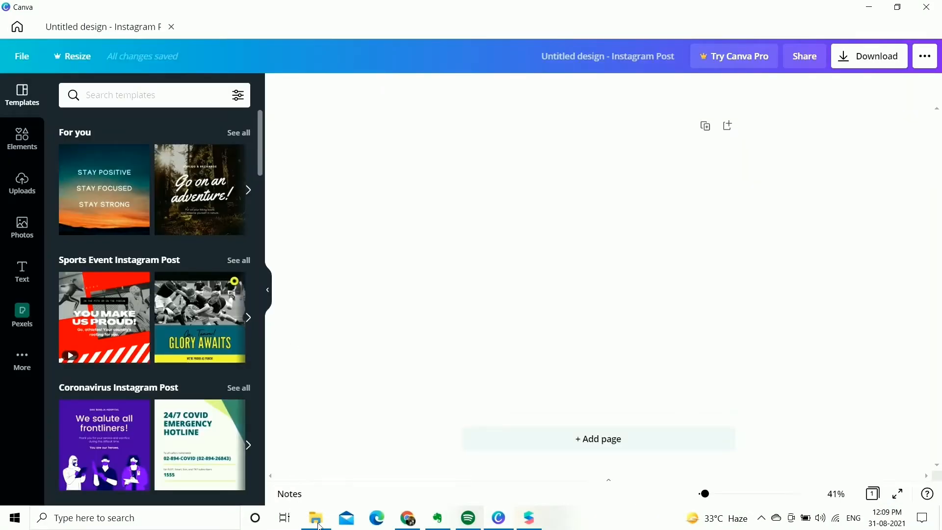
Add faceMasculine.jpg from the Textures folder to the blank design and set it as the page background.
left_click(319, 525)
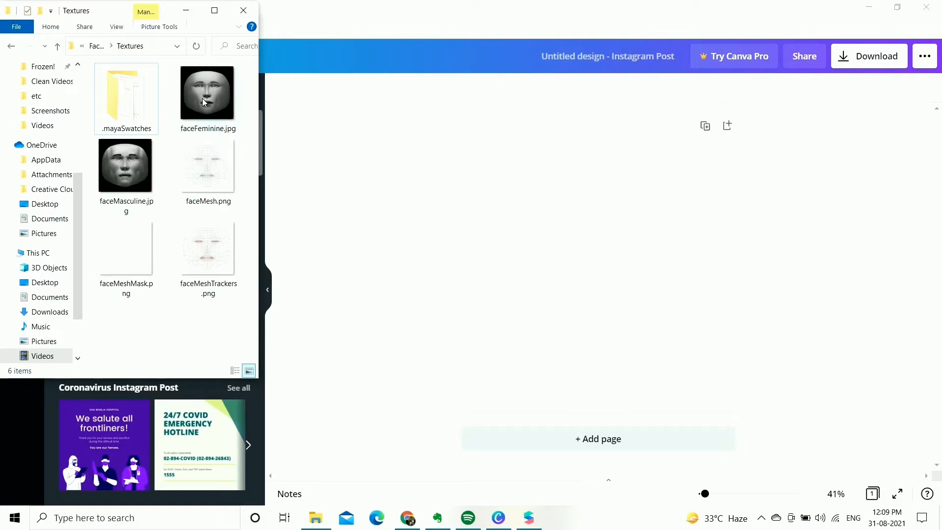
left_click_drag(117, 168, 590, 252)
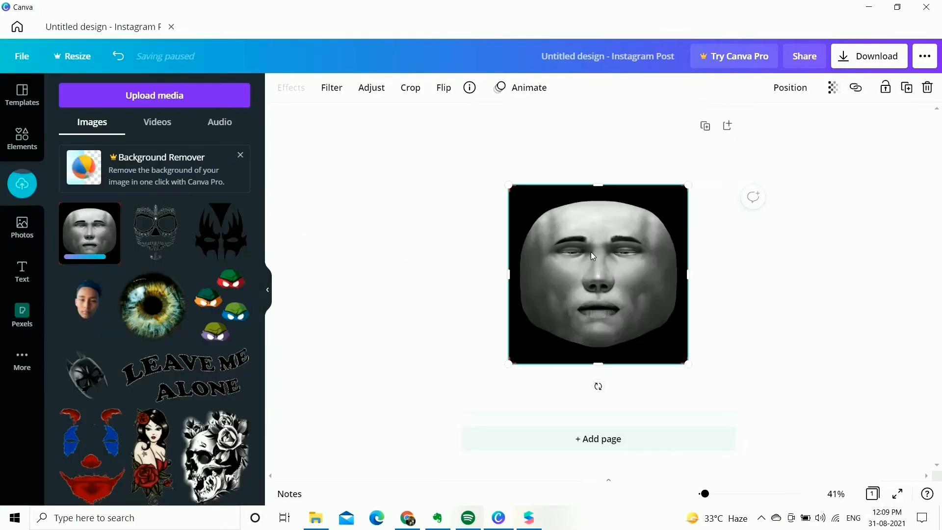
right_click(591, 252)
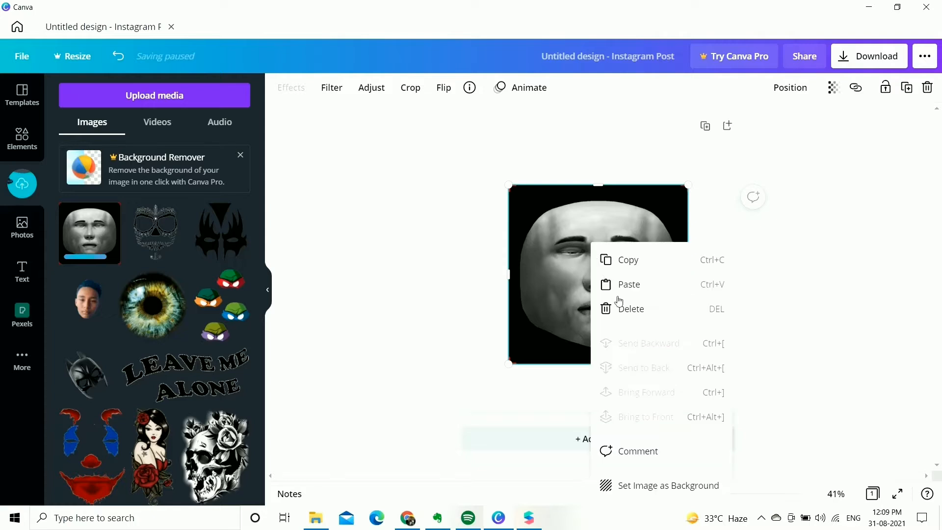
left_click(633, 486)
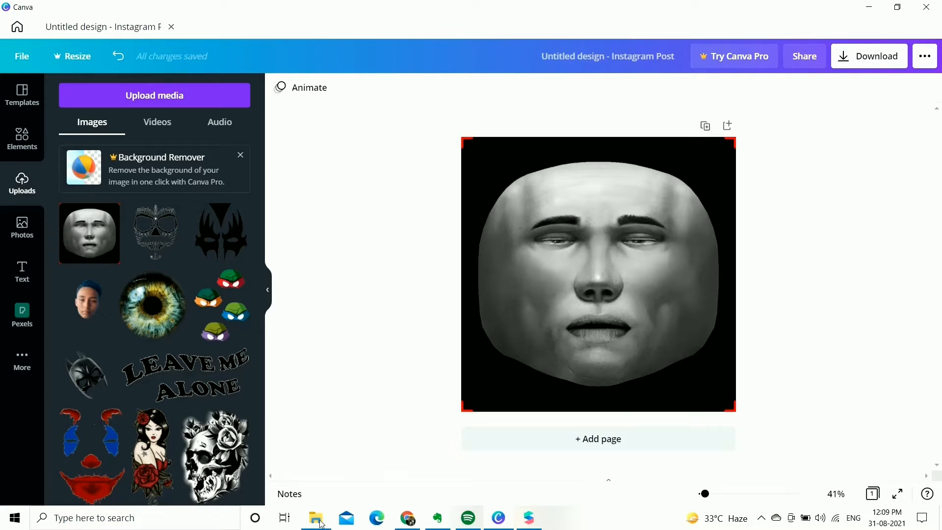
Bring the face tattoo PNG from the Downloads folder into the Canva design.
mouse_move(322, 523)
mouse_move(406, 525)
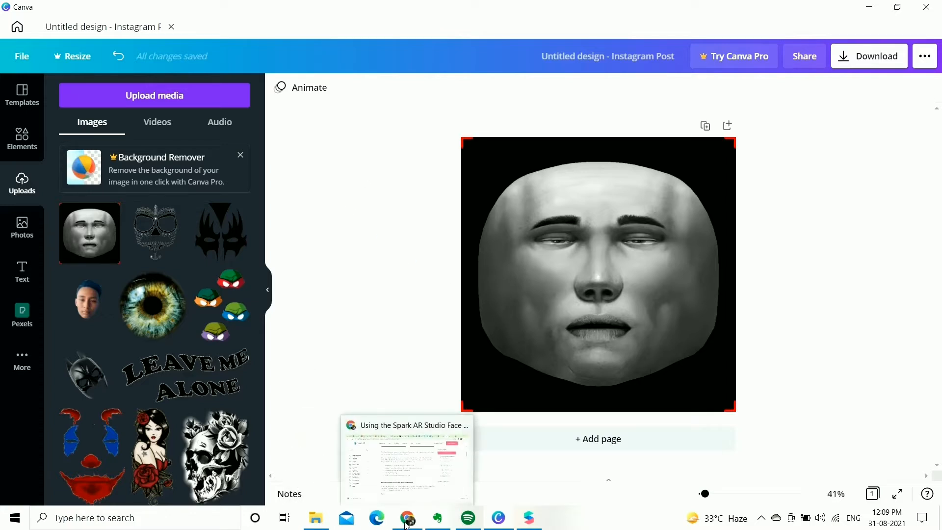
left_click(306, 498)
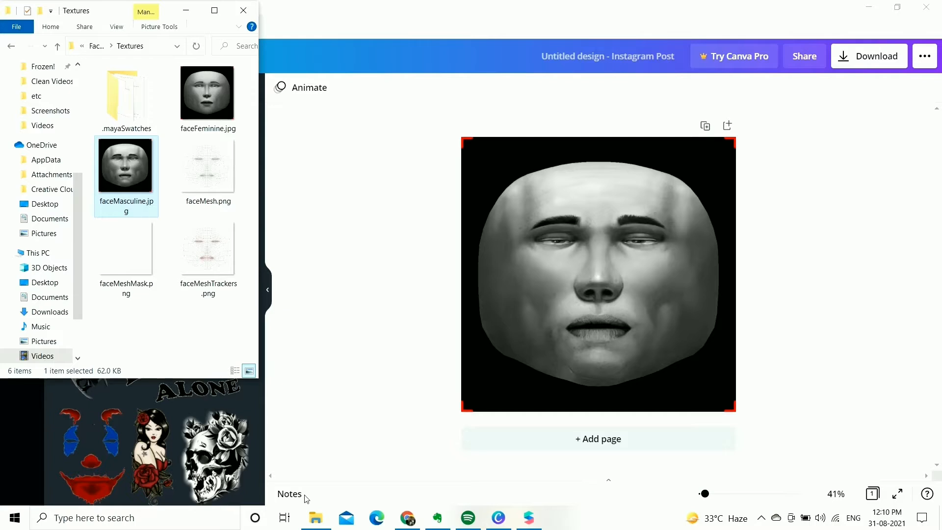
scroll(41, 120, "up", 5)
left_click(45, 105)
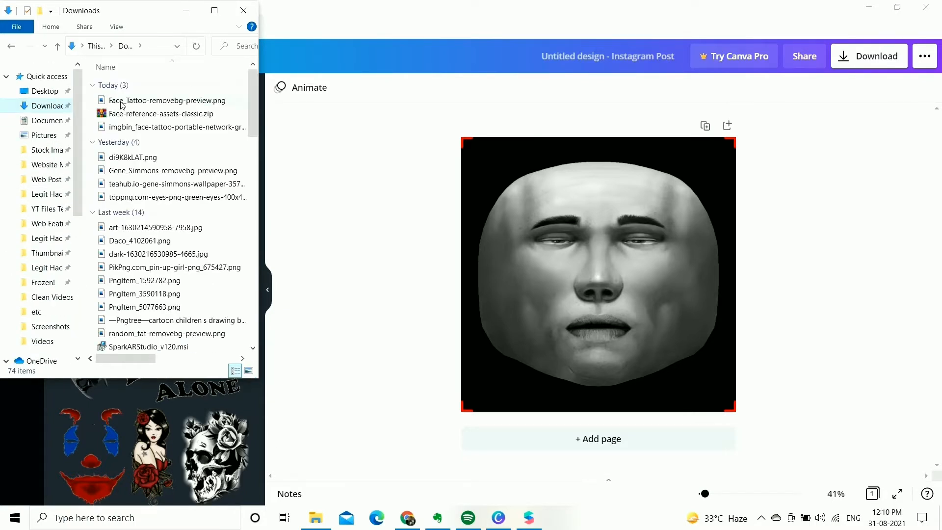
left_click_drag(129, 126, 540, 376)
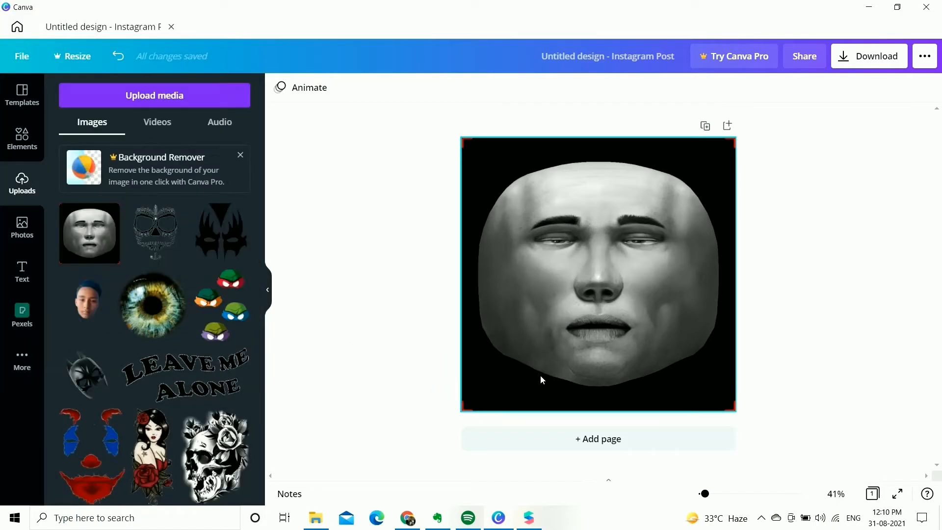
Enlarge and reposition the tattoo so it lines up with the eyes, nose and mouth of the background face.
left_click_drag(608, 280, 603, 284)
left_click_drag(523, 349, 481, 392)
left_click_drag(580, 317, 601, 309)
left_click_drag(694, 386, 711, 397)
mouse_move(635, 359)
left_mouse_down()
mouse_move(629, 352)
mouse_move(630, 359)
left_mouse_up()
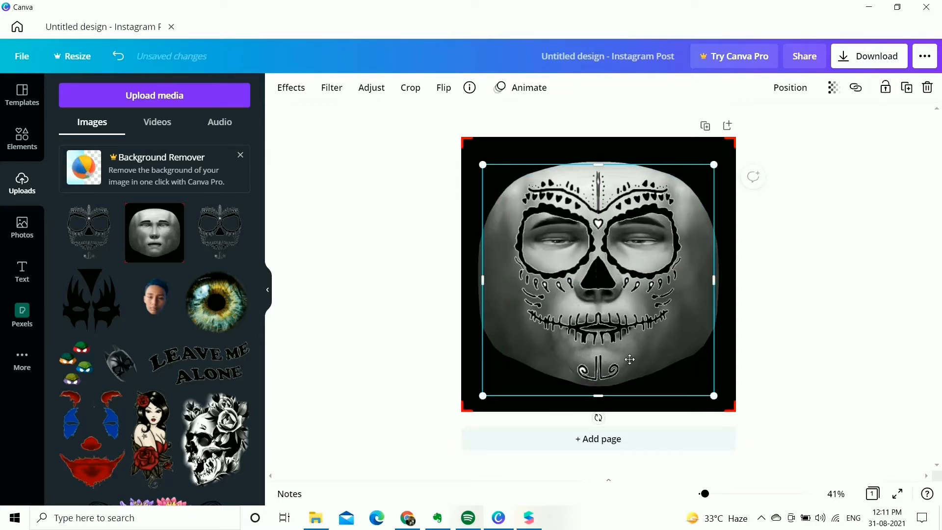
Delete the reference face from the page background, keeping only the tattoo artwork.
left_click(463, 396)
right_click(463, 397)
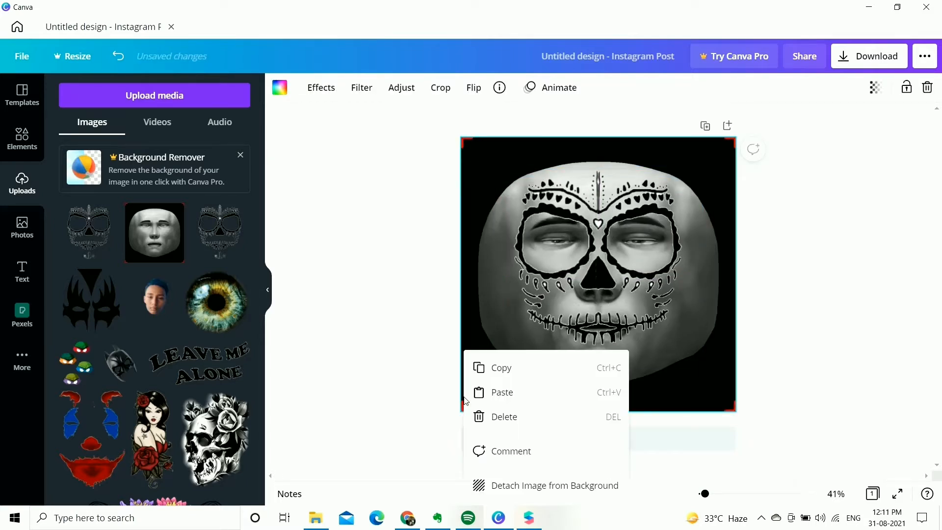
left_click(488, 417)
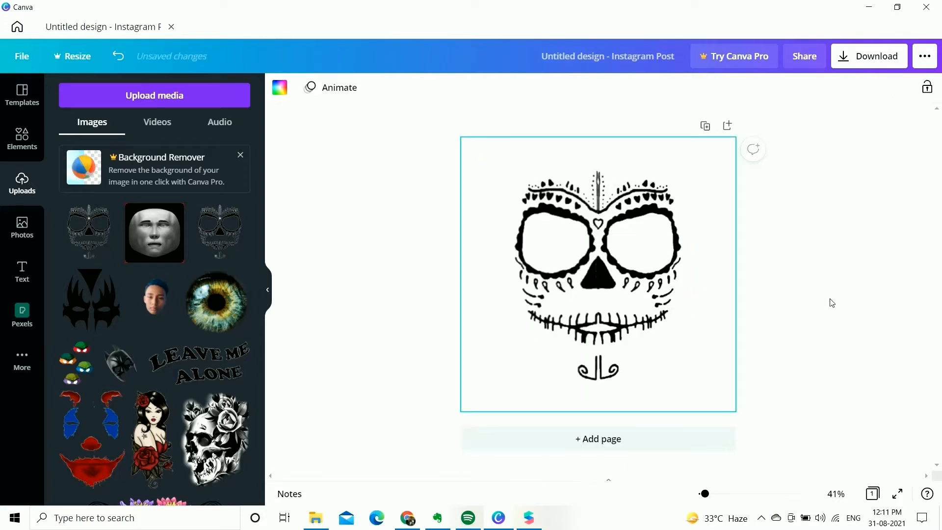
Download the tattoo design as a PNG and save it as Untitled design.png in the YT Files Temporary folder.
left_click(868, 56)
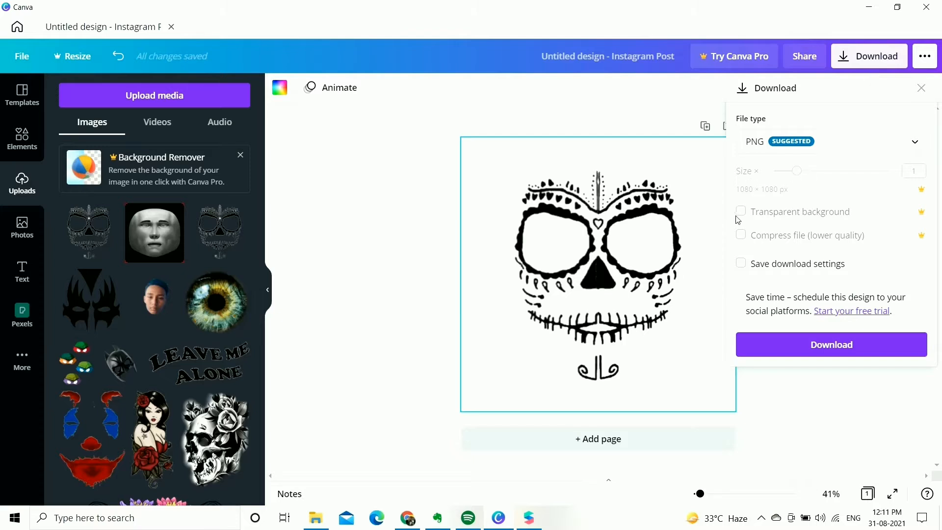
left_click(794, 346)
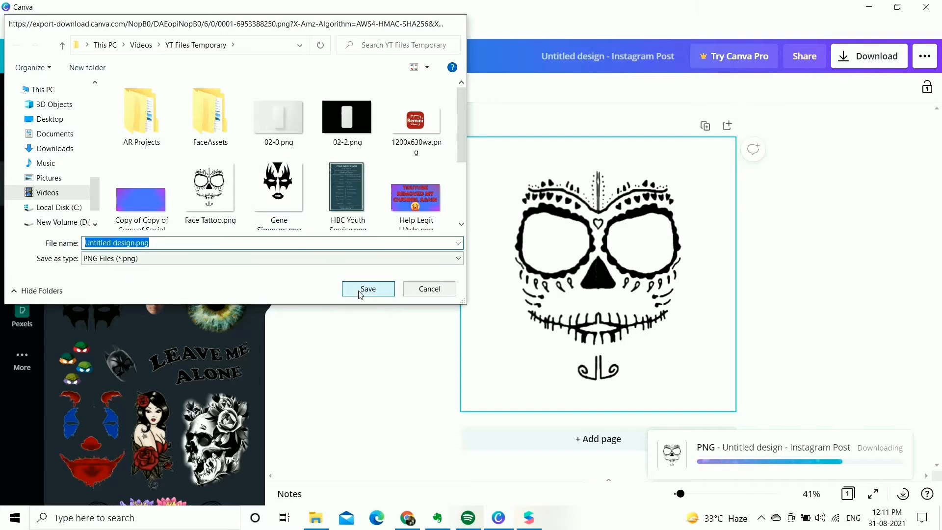
left_click(368, 289)
left_click(773, 102)
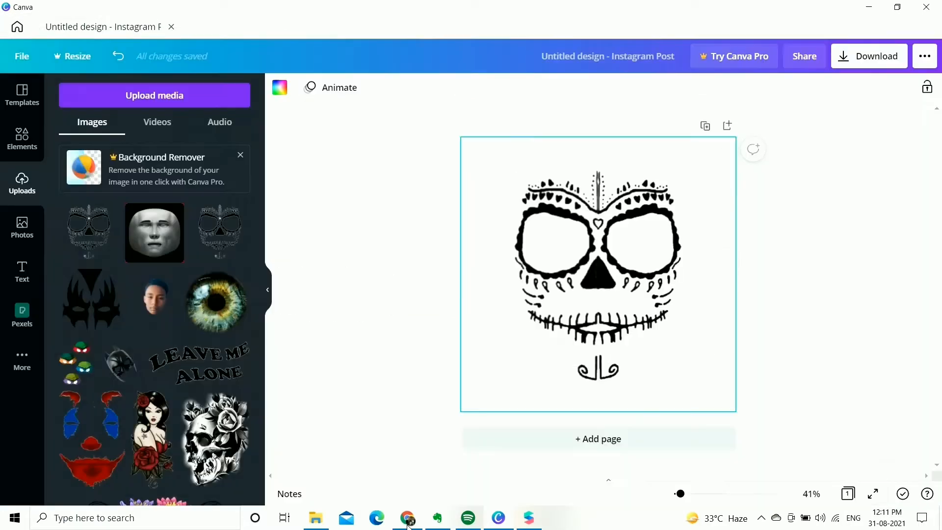
Switch to Chrome and open the remove.bg website.
left_click(408, 519)
left_click(631, 33)
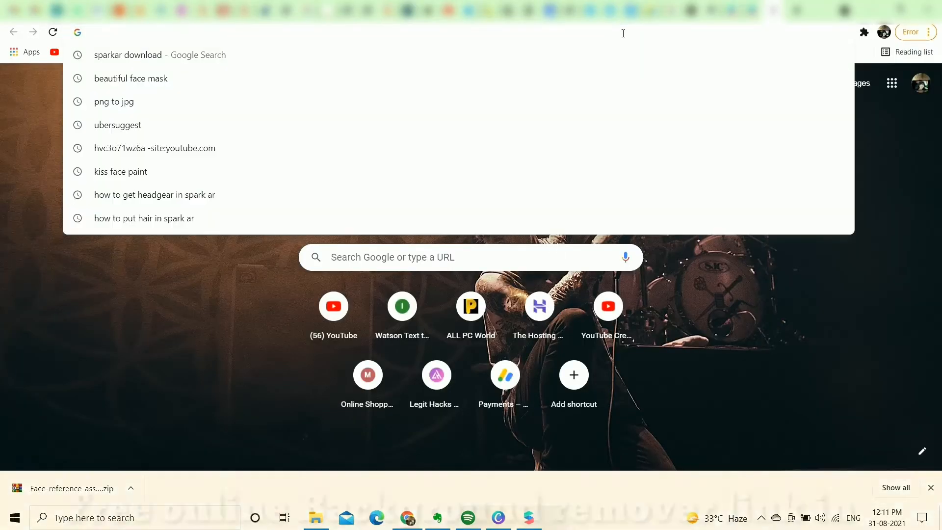
type("remove.bg")
key("Return")
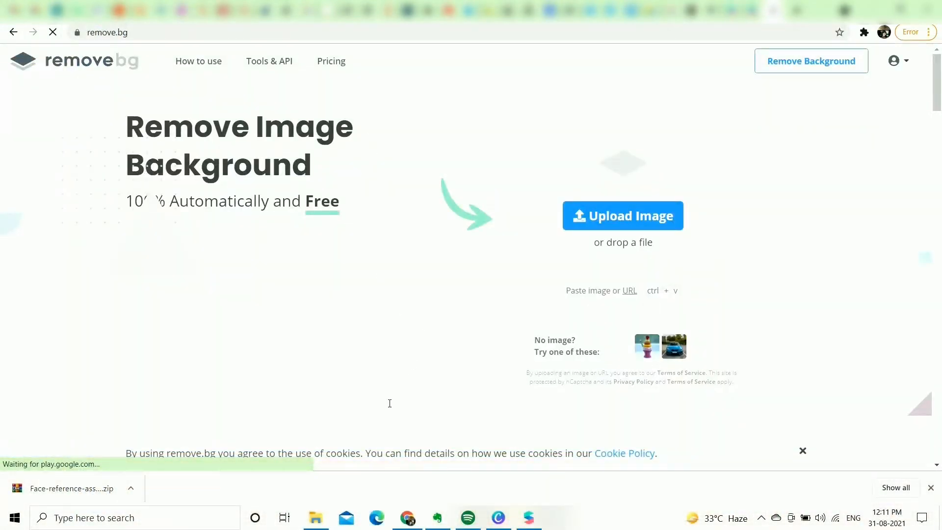
Remove the background from Untitled design.png and download the 500 × 500 preview image.
left_click(315, 518)
scroll(181, 236, "down", 1)
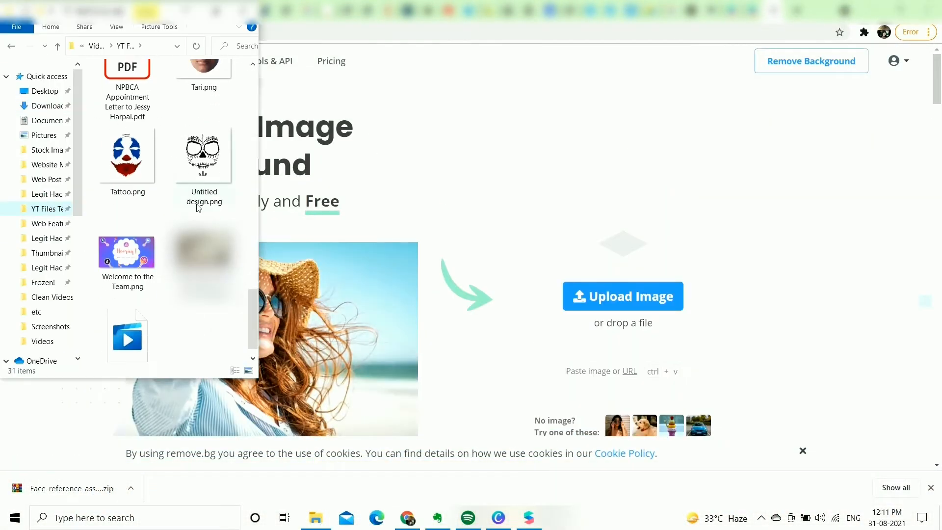
left_click_drag(199, 196, 609, 301)
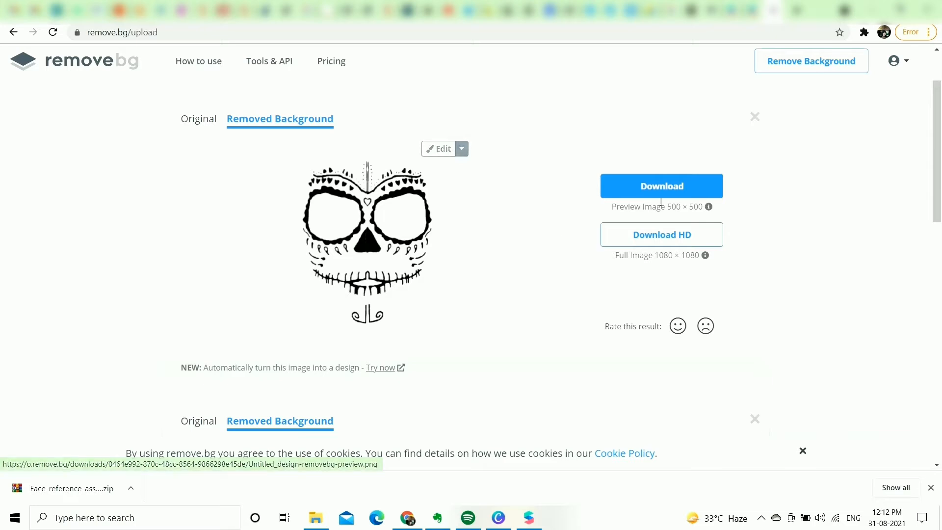
left_click(670, 190)
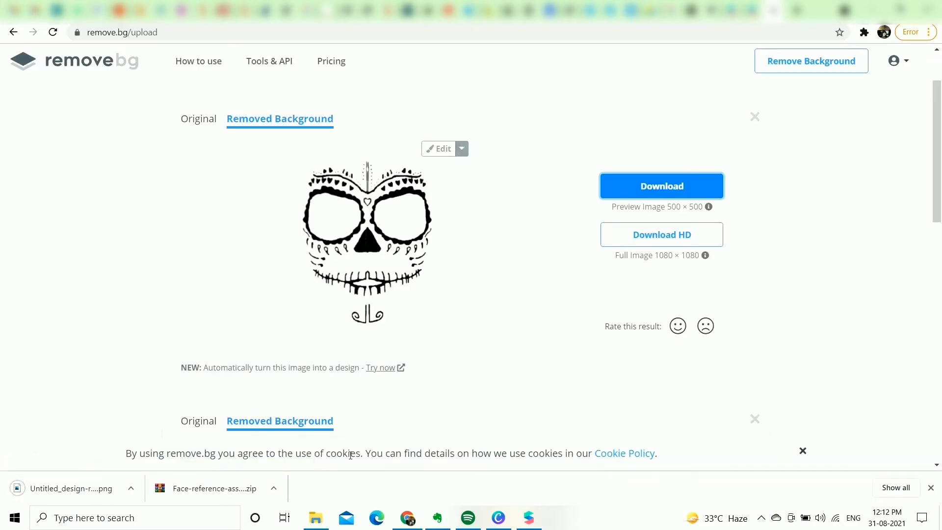
Switch to Spark AR Studio and import Face_Tattoo-removebg-preview.png from Downloads into the project assets.
left_click(531, 521)
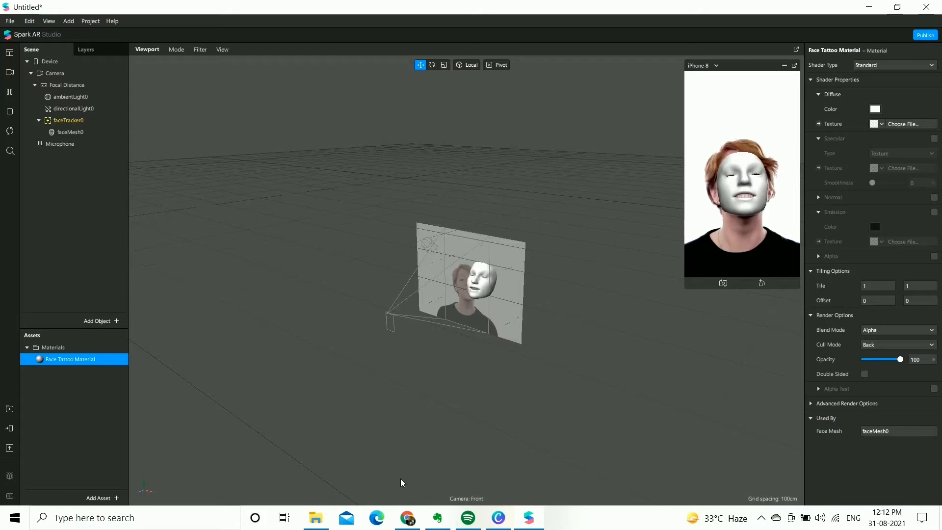
left_click(316, 518)
left_click(43, 105)
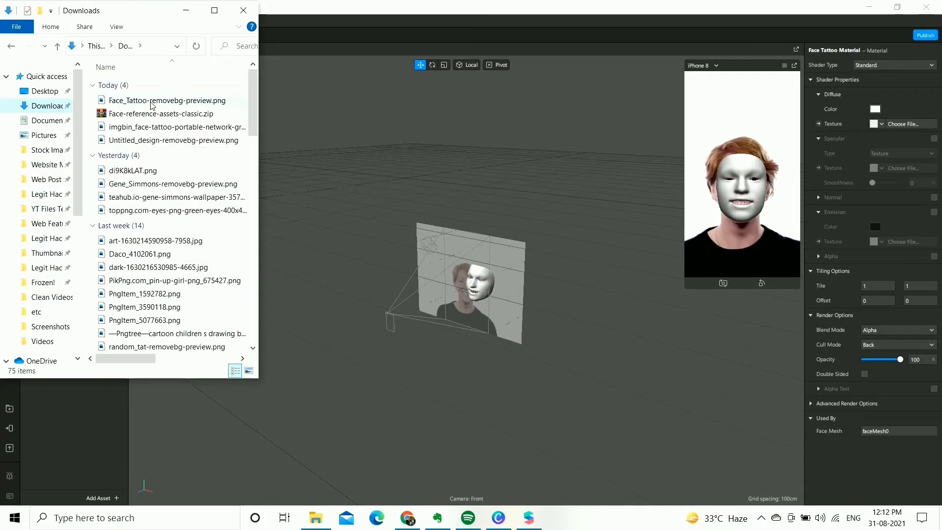
left_click_drag(151, 105, 76, 432)
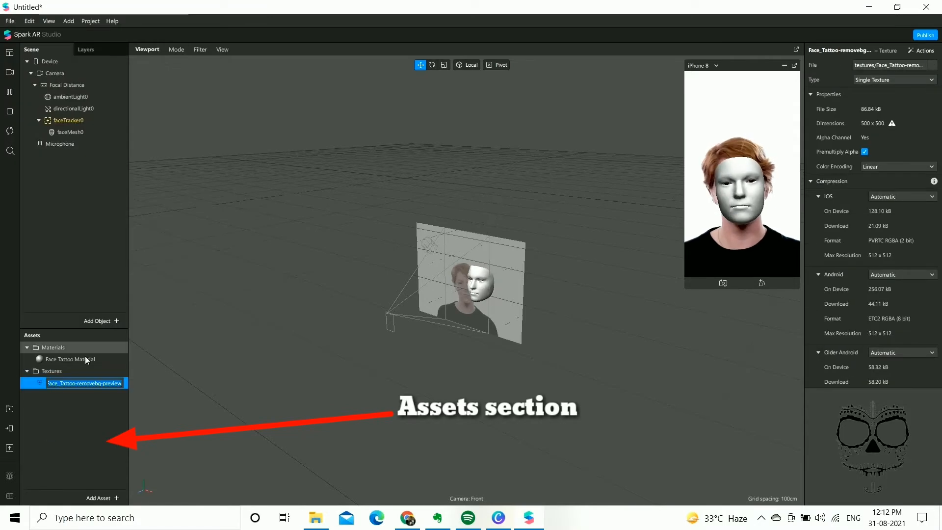
left_click(96, 413)
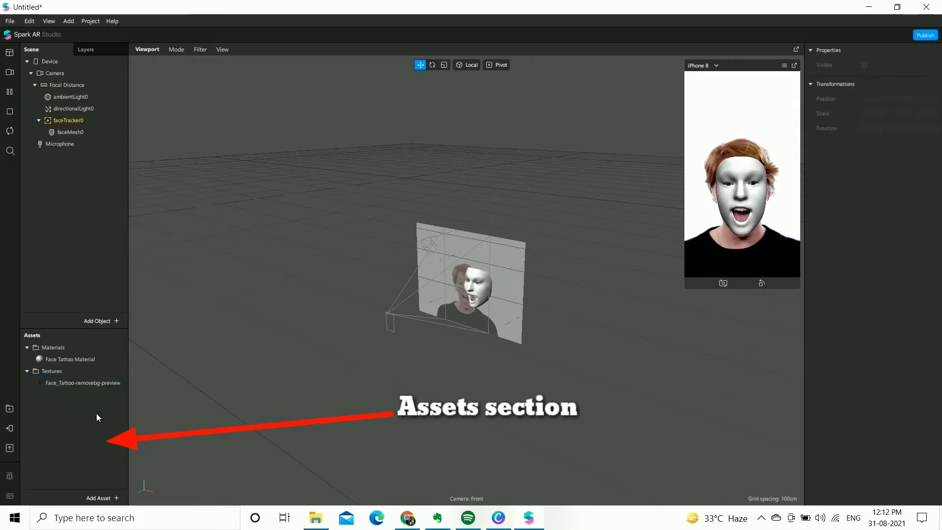
left_click(63, 387)
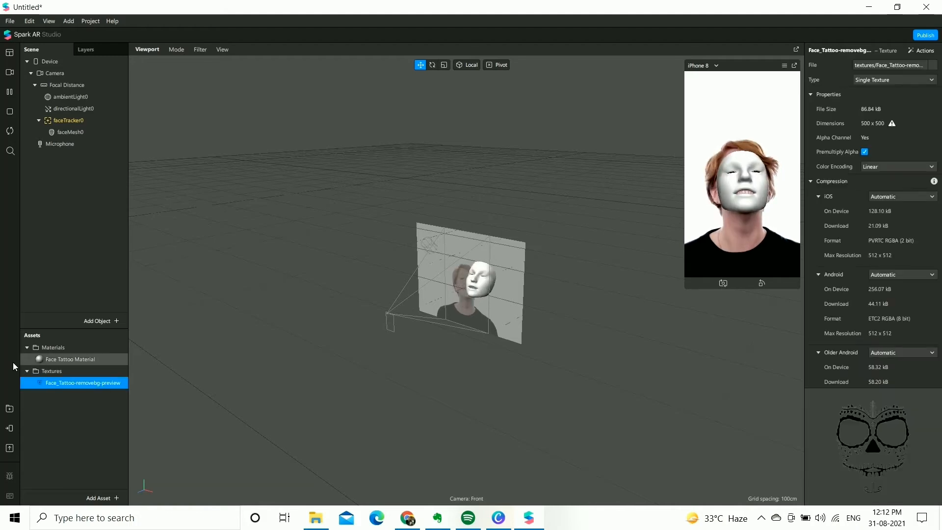
Assign the Face_Tattoo-removebg-preview texture to the diffuse texture of Face Tattoo Material.
left_click(57, 361)
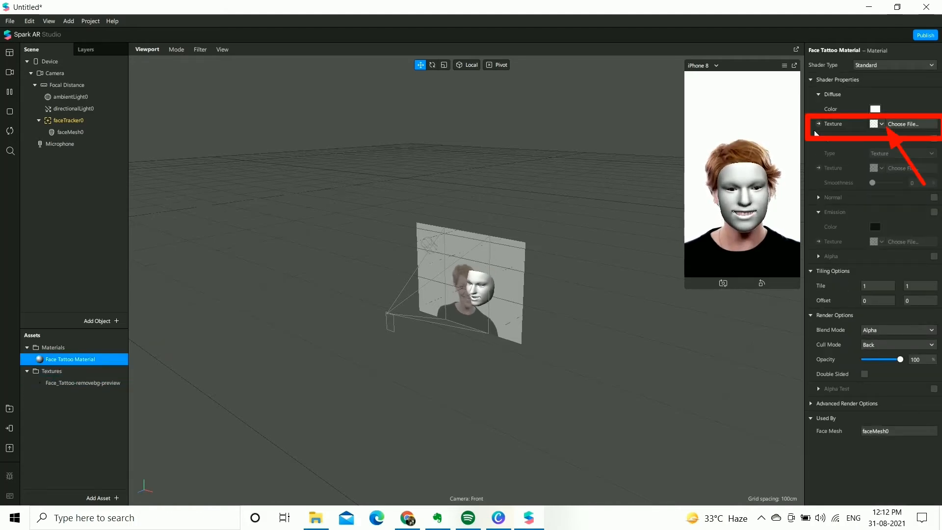
left_click(881, 125)
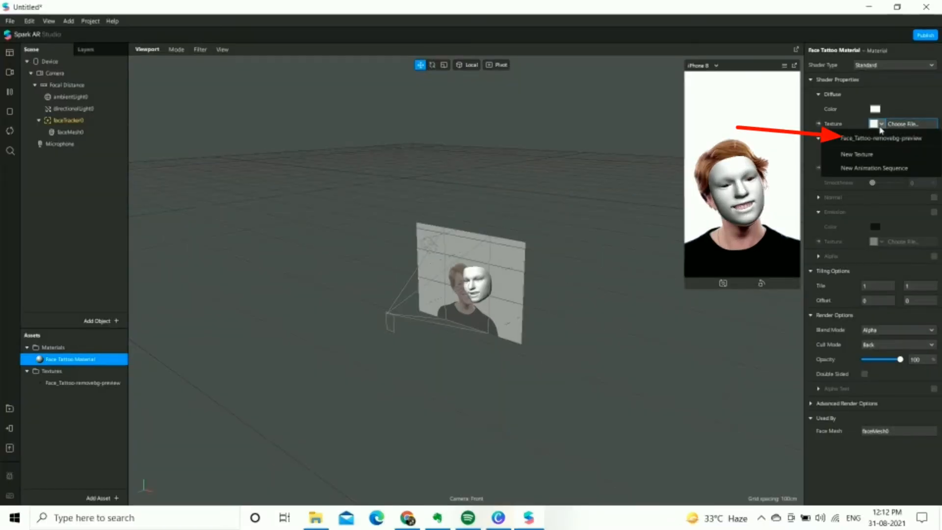
left_click(873, 138)
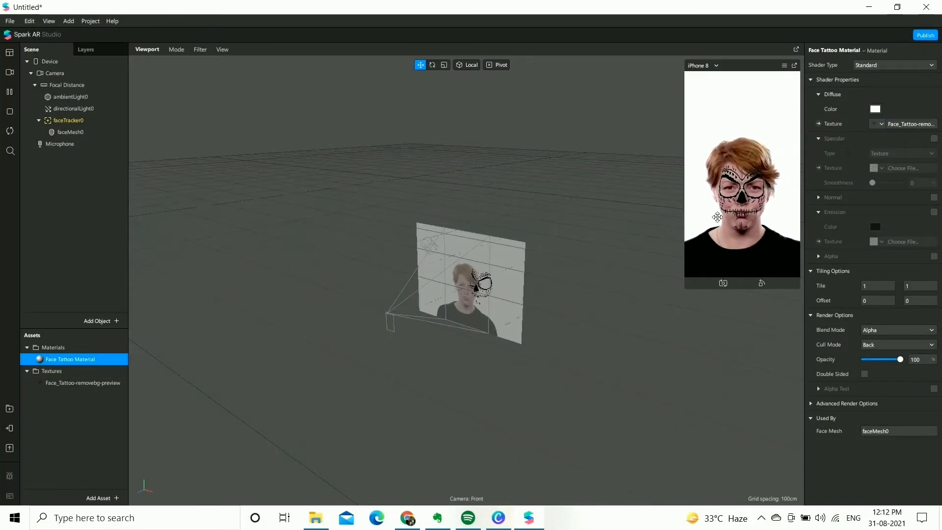
Enlarge the device preview and check the tattoo on several real-time simulation faces.
left_click_drag(684, 246, 546, 414)
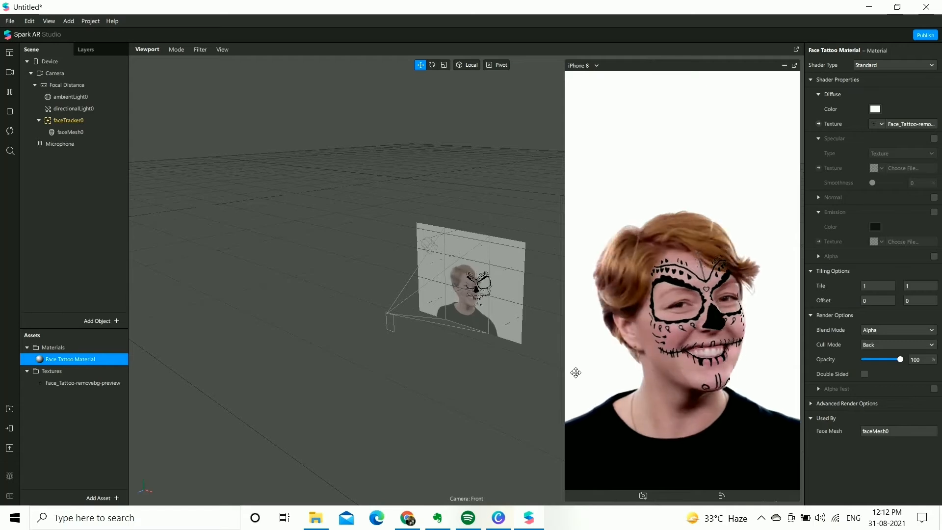
left_click(9, 72)
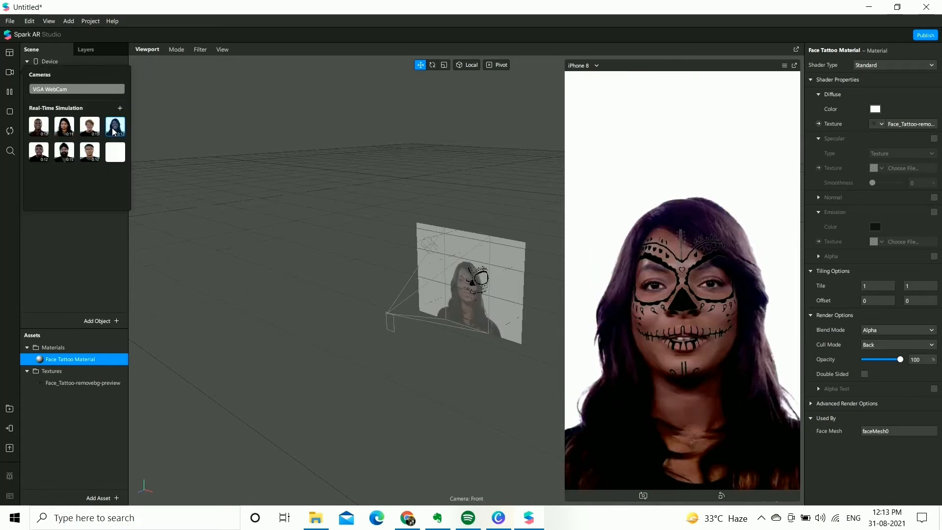
left_click(65, 157)
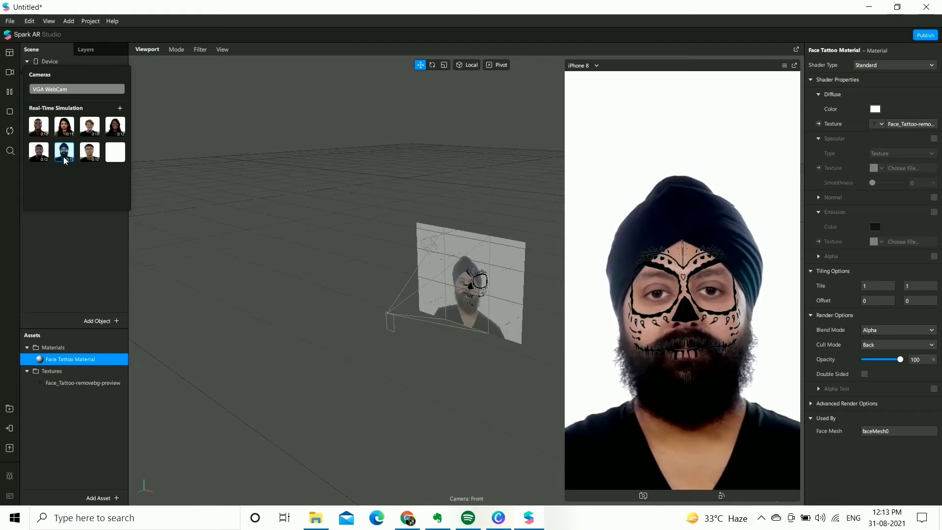
left_click(98, 158)
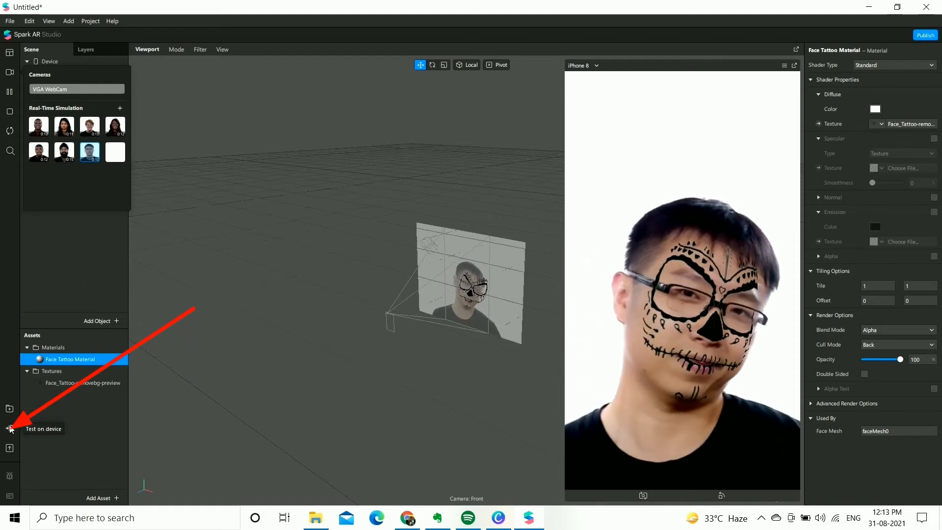
Send a test preview of the effect to Instagram, and upload it to Spark AR Hub as a new effect.
left_click(10, 428)
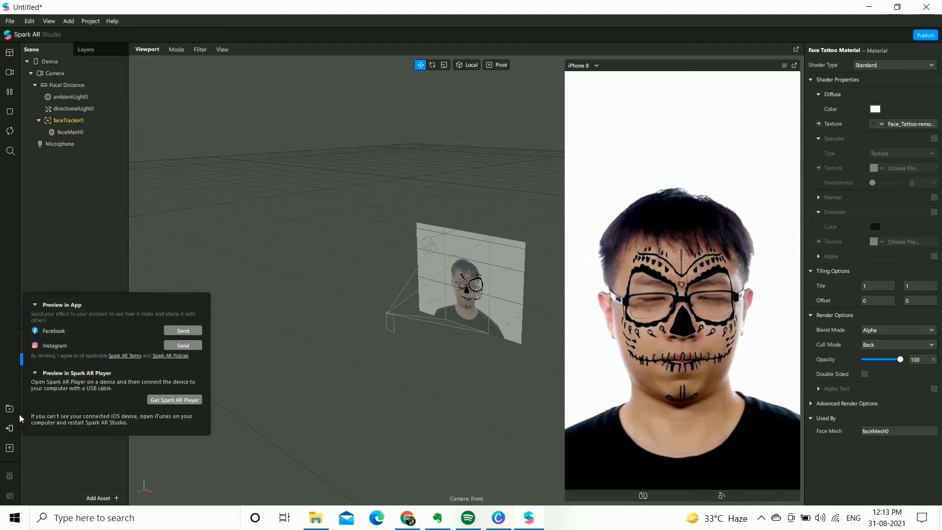
left_click(185, 346)
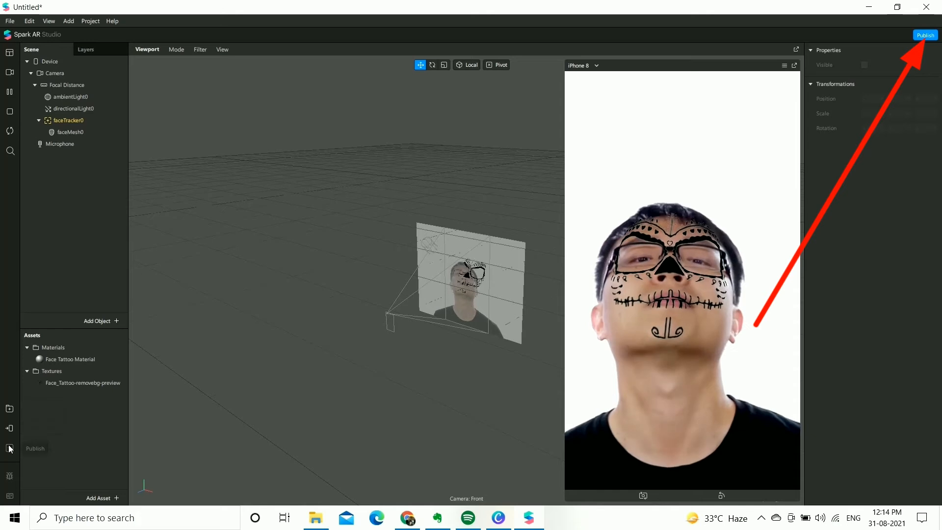
left_click(9, 448)
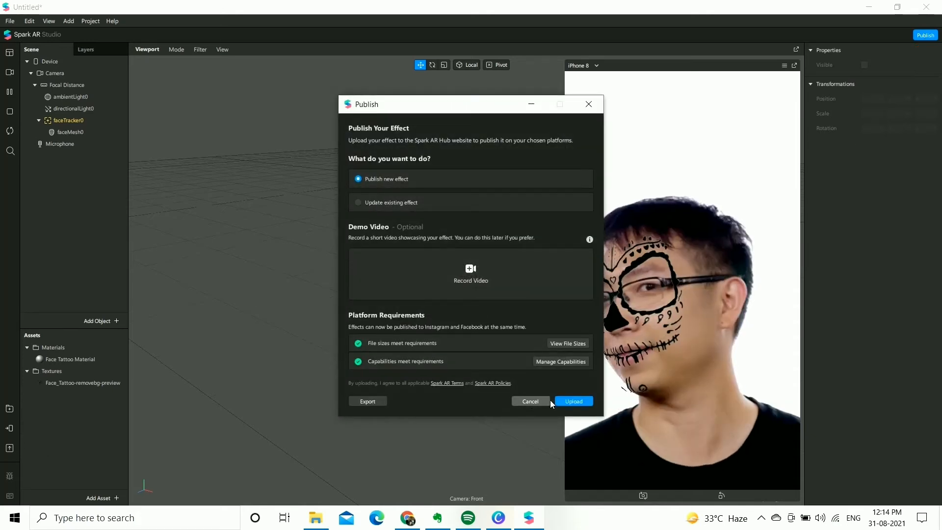
left_click(568, 401)
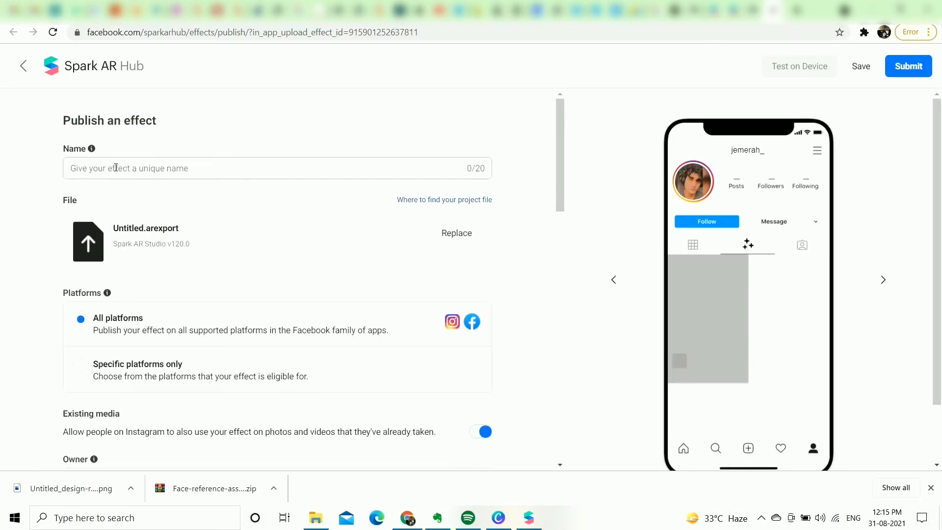
Name the effect "Face Tatoo" and assign it the categories Selfies, Weird and Scary, Funny, and Moods.
left_click(116, 168)
type("Face Tatoo")
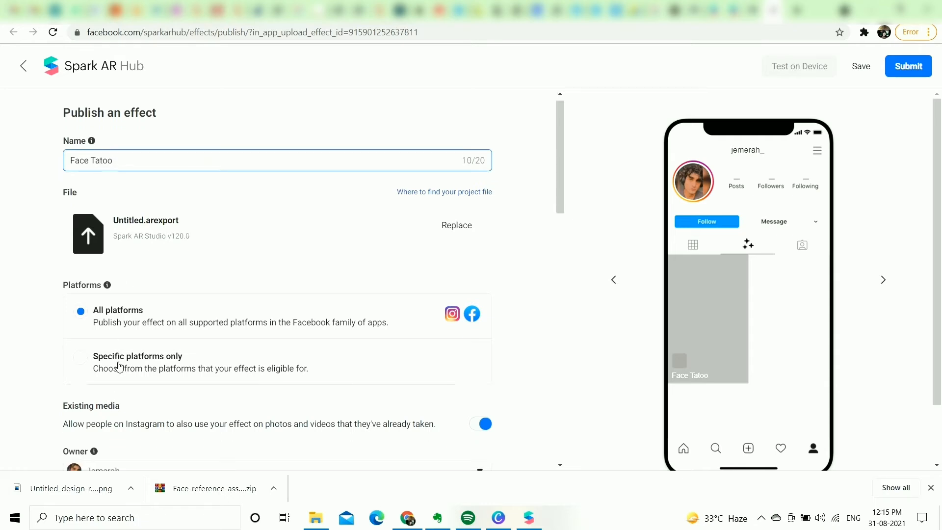
scroll(174, 215, "down", 4)
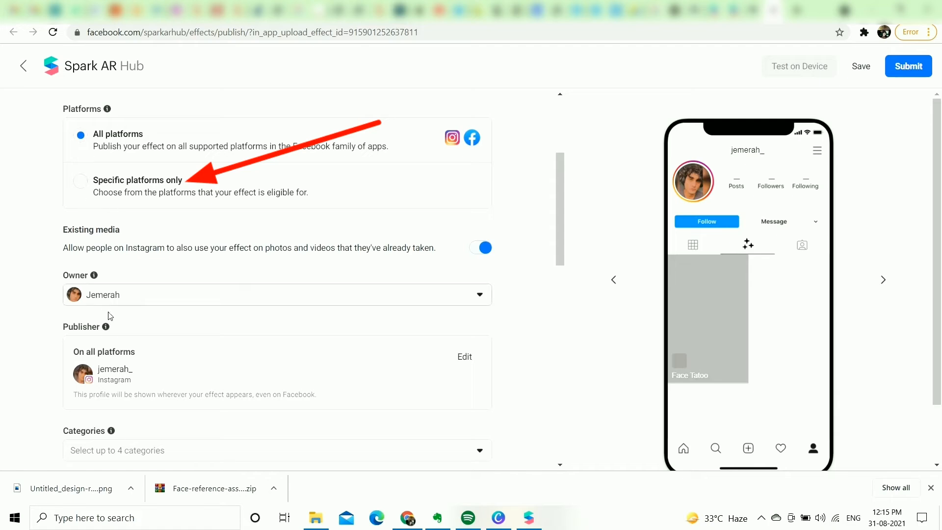
scroll(193, 351, "down", 3)
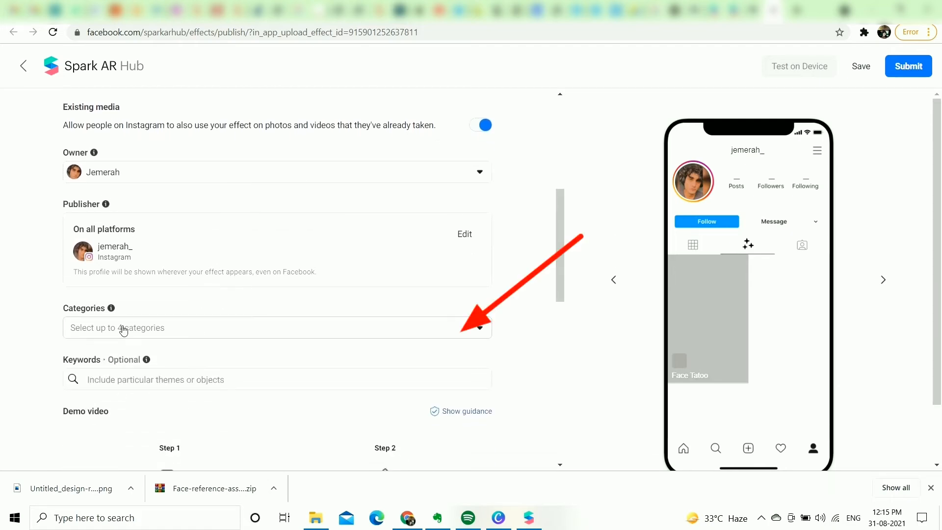
left_click(124, 330)
left_click(77, 201)
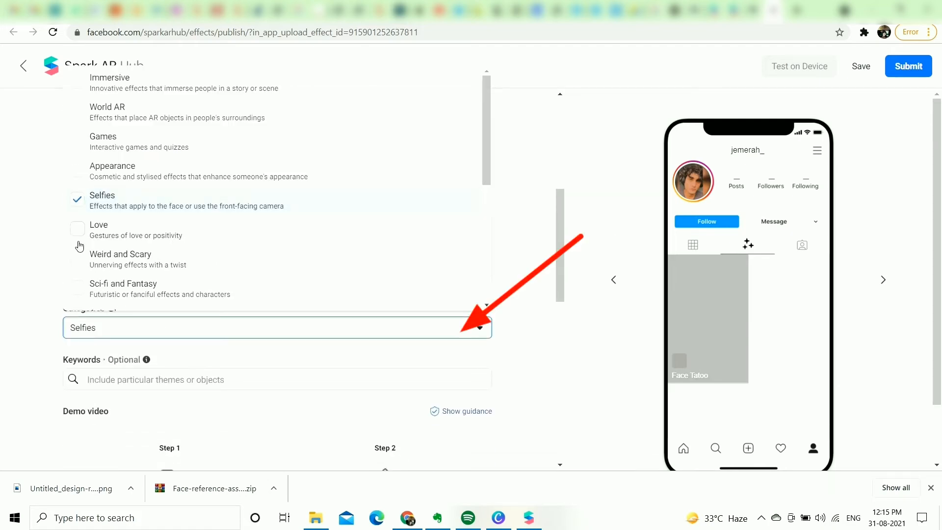
scroll(120, 236, "down", 6)
left_click(79, 267)
left_click(79, 293)
scroll(147, 264, "up", 5)
left_click(235, 256)
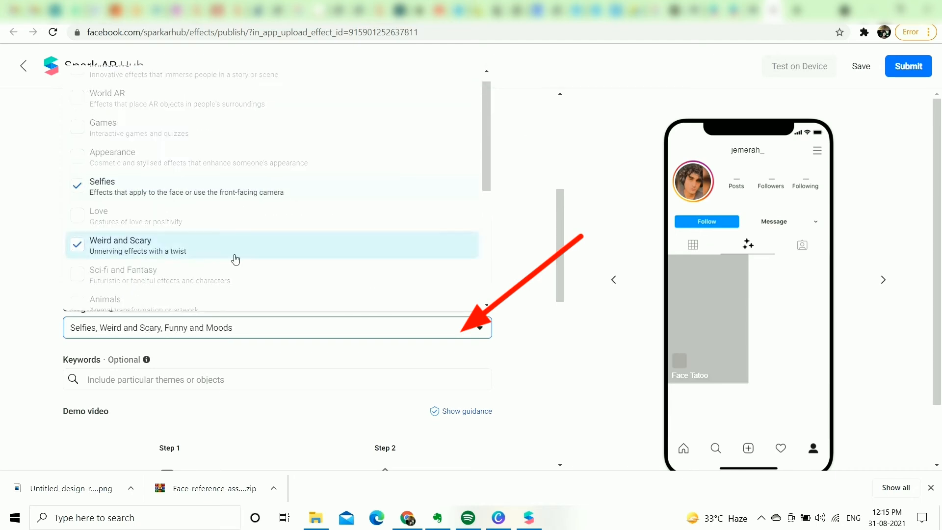
scroll(236, 259, "down", 3)
left_click(434, 363)
Add the keywords "face tattoo", "tattoo" and "weird" to the effect.
left_click(133, 379)
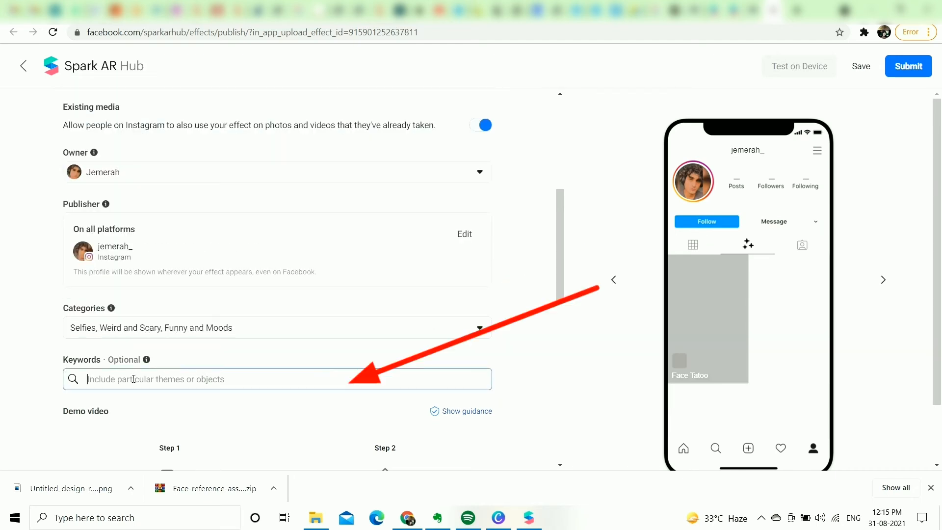
type("face tattoo")
key("Return")
type("tattoo")
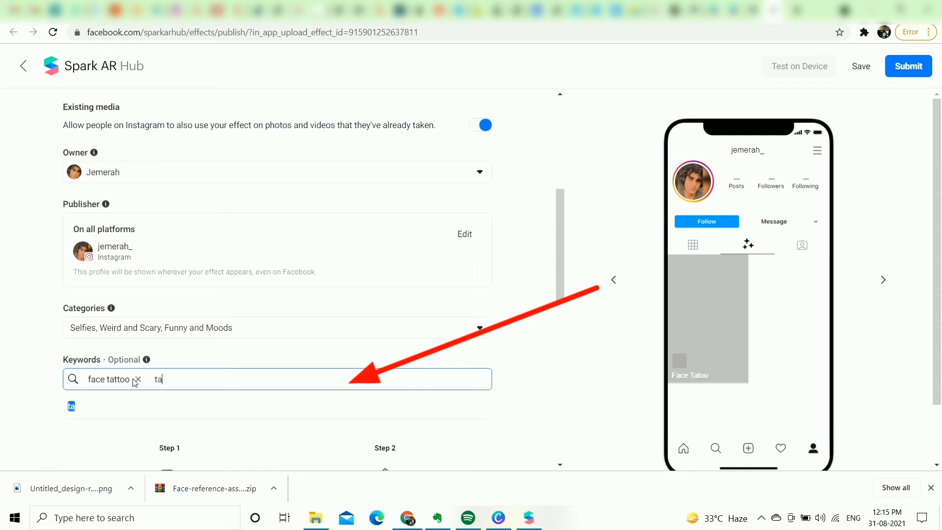
key("Return")
type("we")
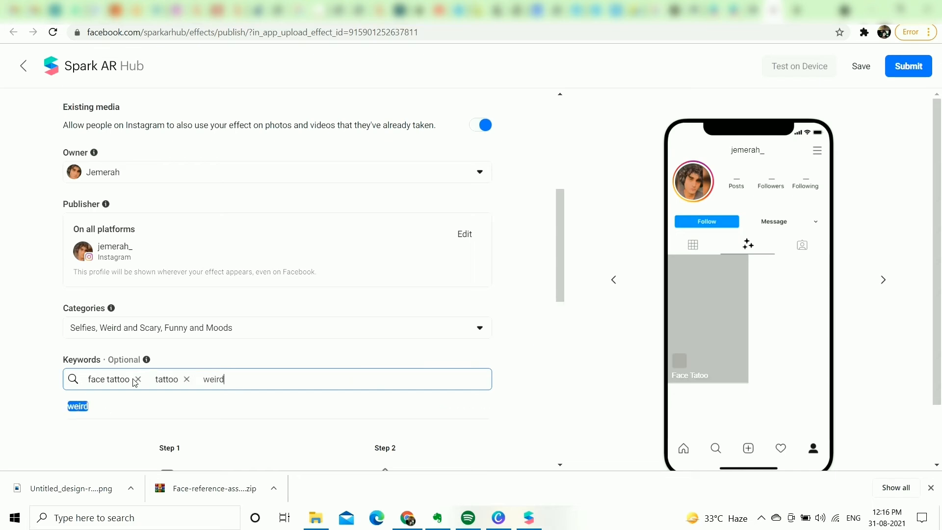
type("ird")
key("Return")
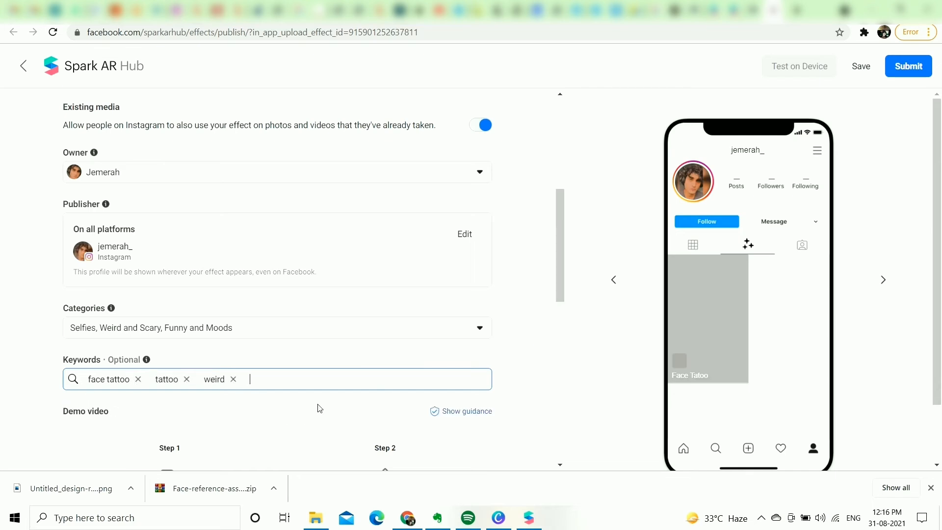
Choose an uploaded image for the effect icon, using Face Tattoo.png from the YT Files Temporary folder, and accept its crop.
scroll(310, 407, "down", 6)
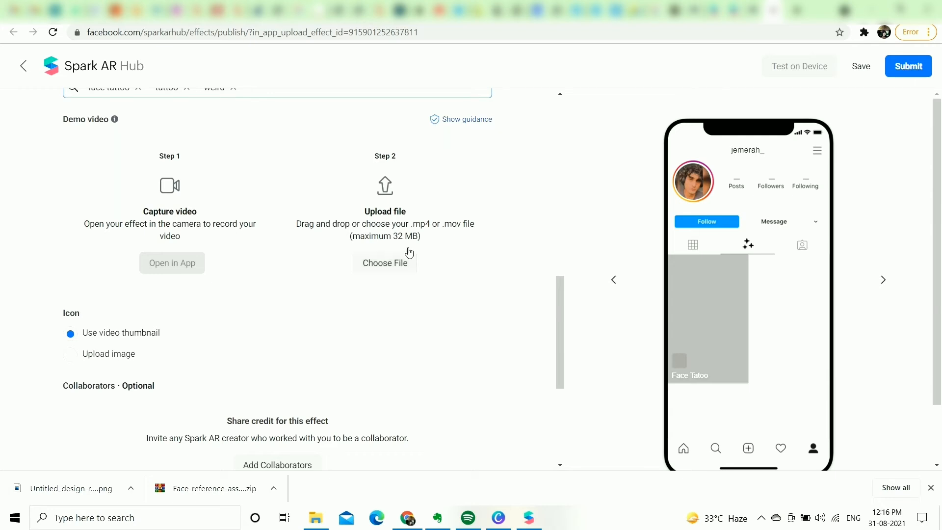
scroll(250, 407, "down", 2)
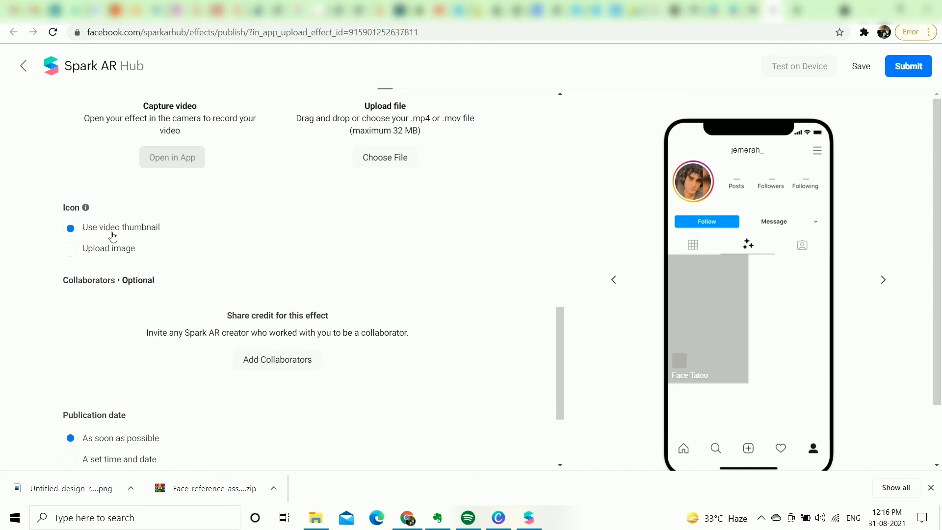
left_click(70, 253)
left_click(274, 363)
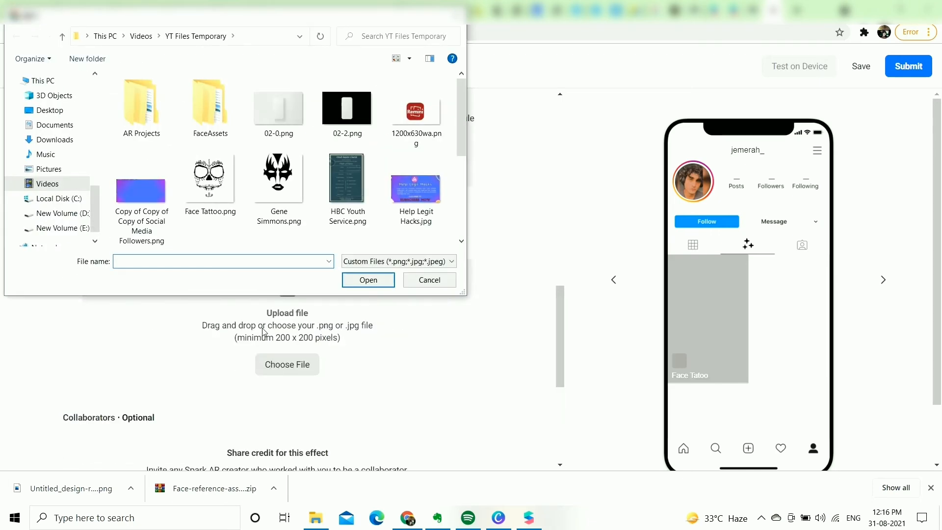
double_click(212, 183)
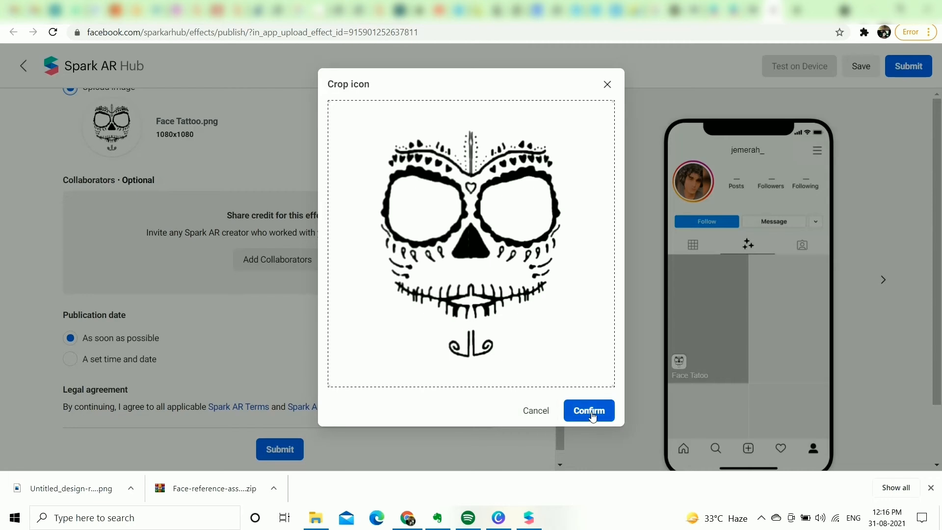
left_click(591, 415)
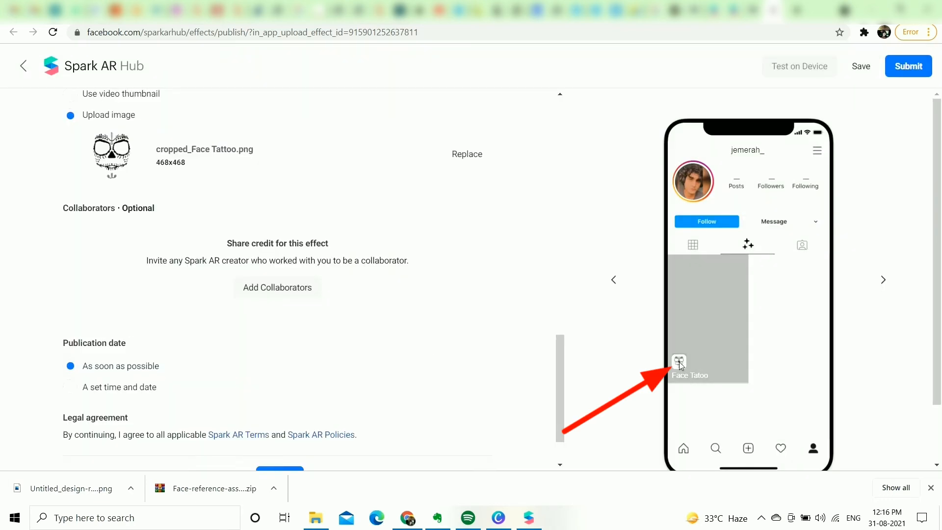
Try the set time and date option for the publication date, and return it to As soon as possible.
scroll(63, 311, "down", 1)
left_click(70, 323)
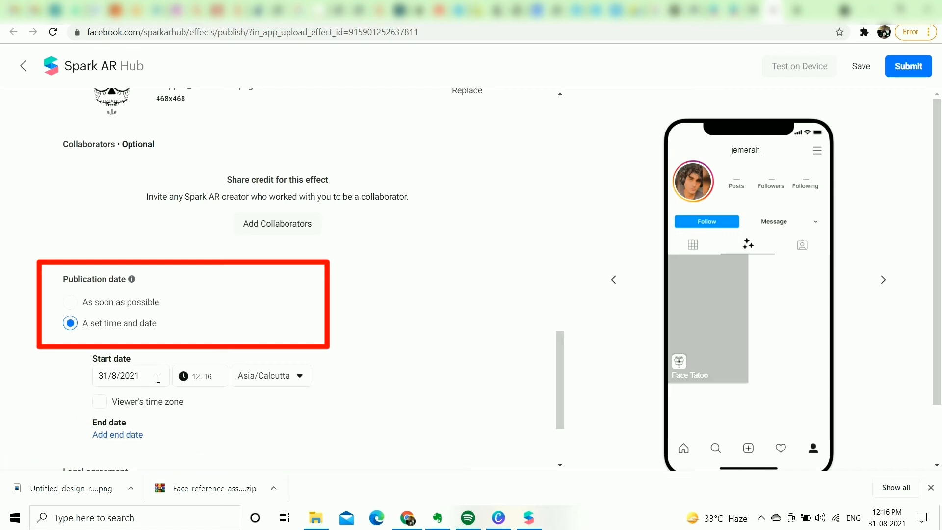
left_click(70, 303)
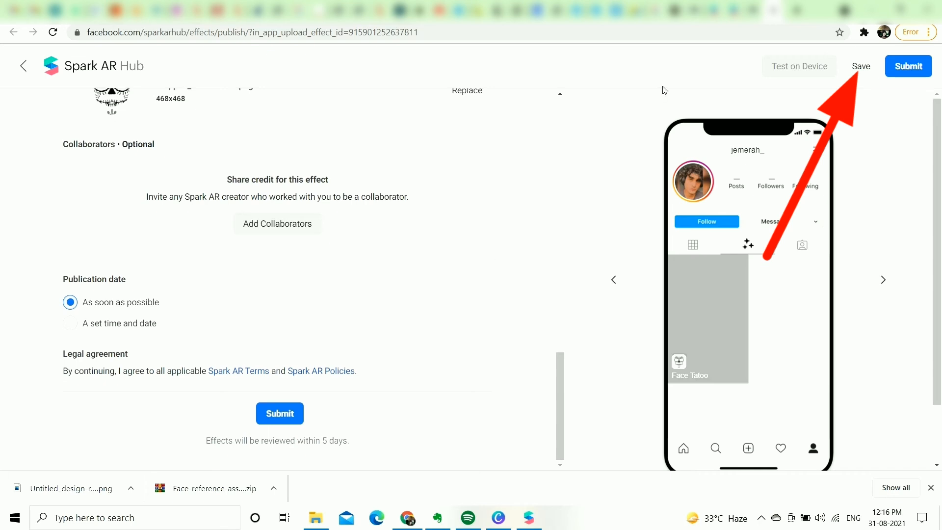
Save the effect's publishing details, switch back to Spark AR Studio and close the Publish dialog.
left_click(859, 73)
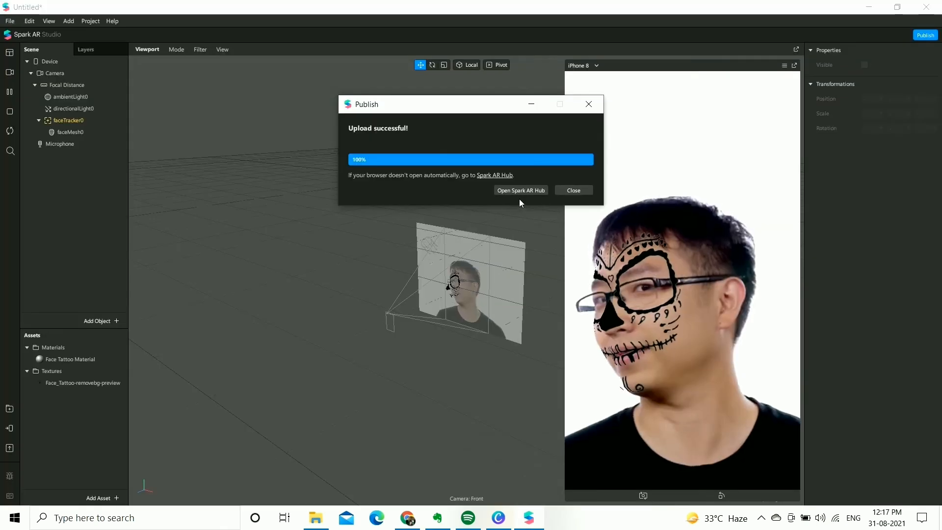
left_click(573, 191)
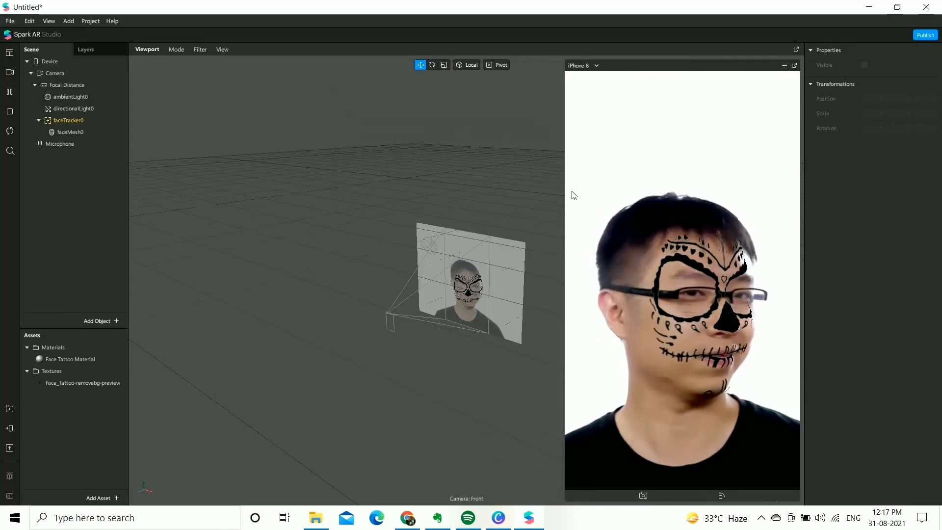